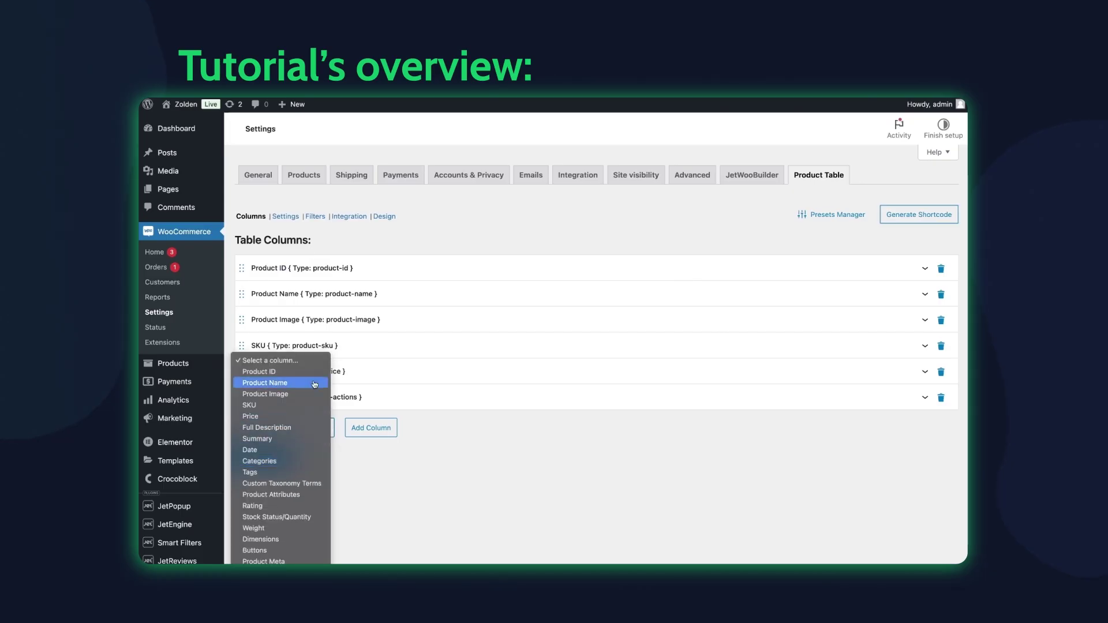
Step: Delete the Product ID and SKU columns, leaving the Buttons variation options unchanged
click(271, 362)
click(941, 268)
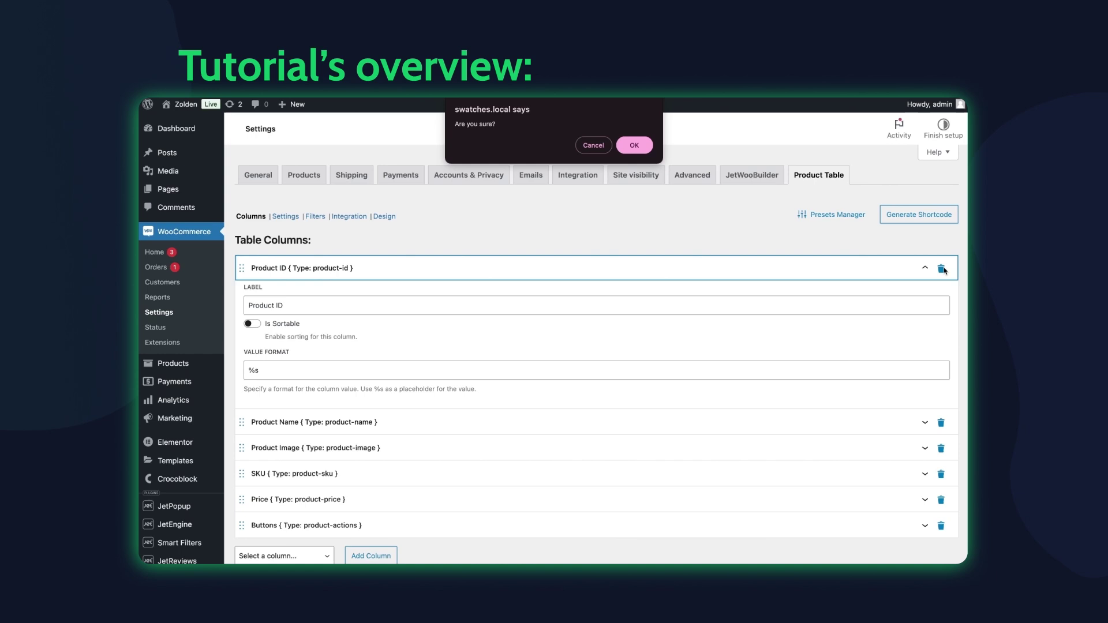
click(635, 144)
click(941, 320)
click(635, 144)
click(460, 349)
click(388, 450)
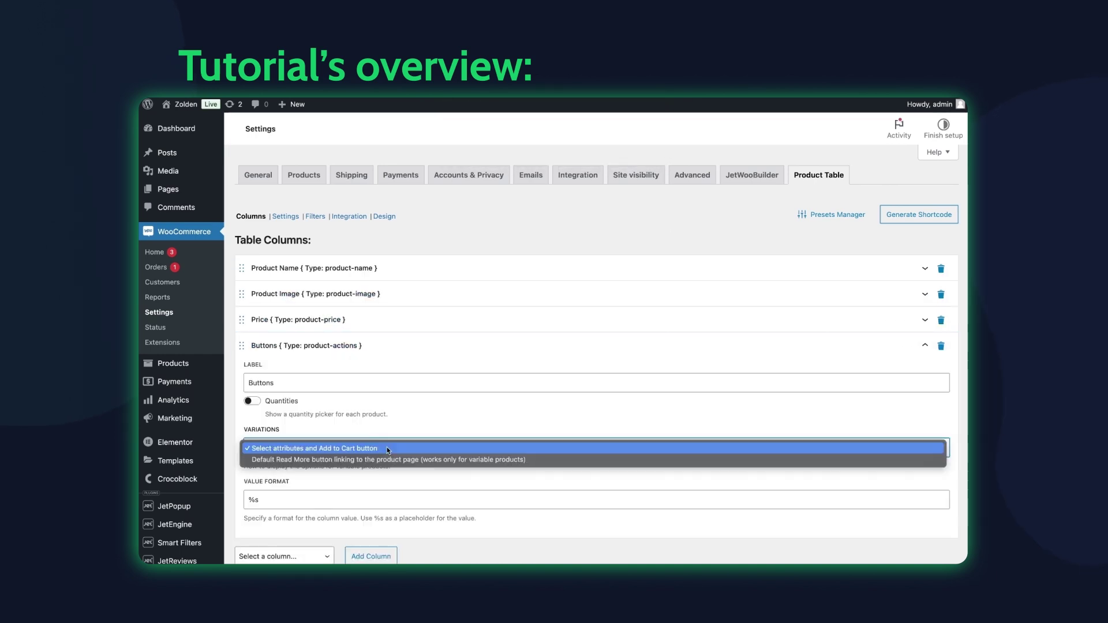
click(387, 448)
click(460, 345)
Step: Add Categories and Stock Status/Quantity columns to the product table
click(284, 376)
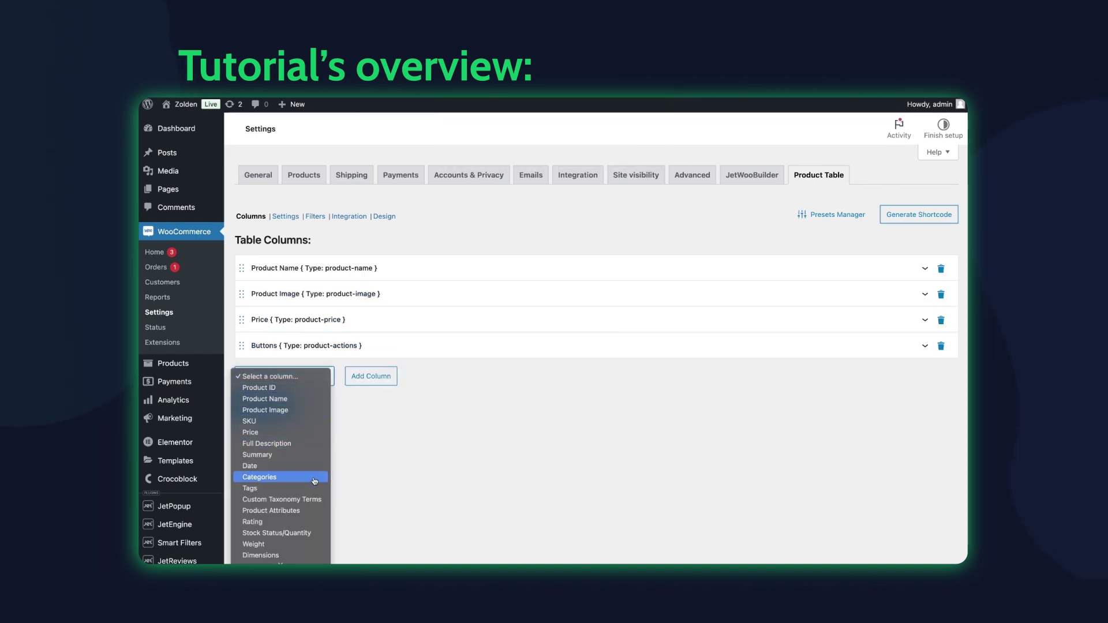
click(314, 477)
click(371, 375)
click(284, 376)
click(277, 465)
click(460, 371)
scroll(578, 346, down, 2)
click(371, 491)
Step: Review the new columns' settings and drag Product Image above Product Name
click(326, 356)
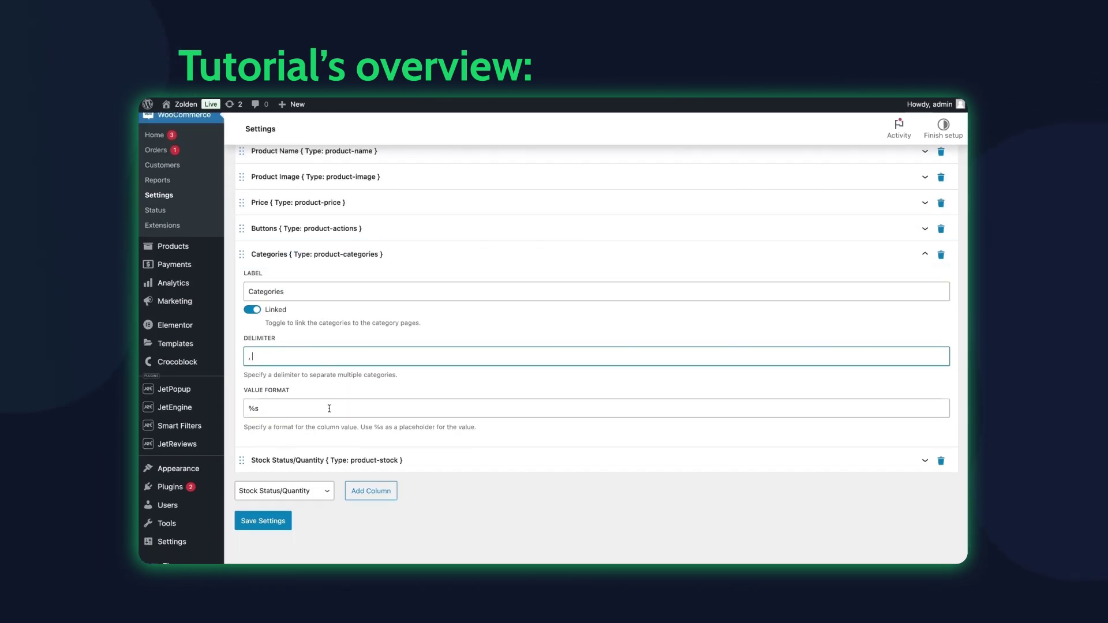
click(925, 254)
click(926, 280)
click(926, 280)
scroll(578, 346, up, 3)
drag(241, 285, 238, 261)
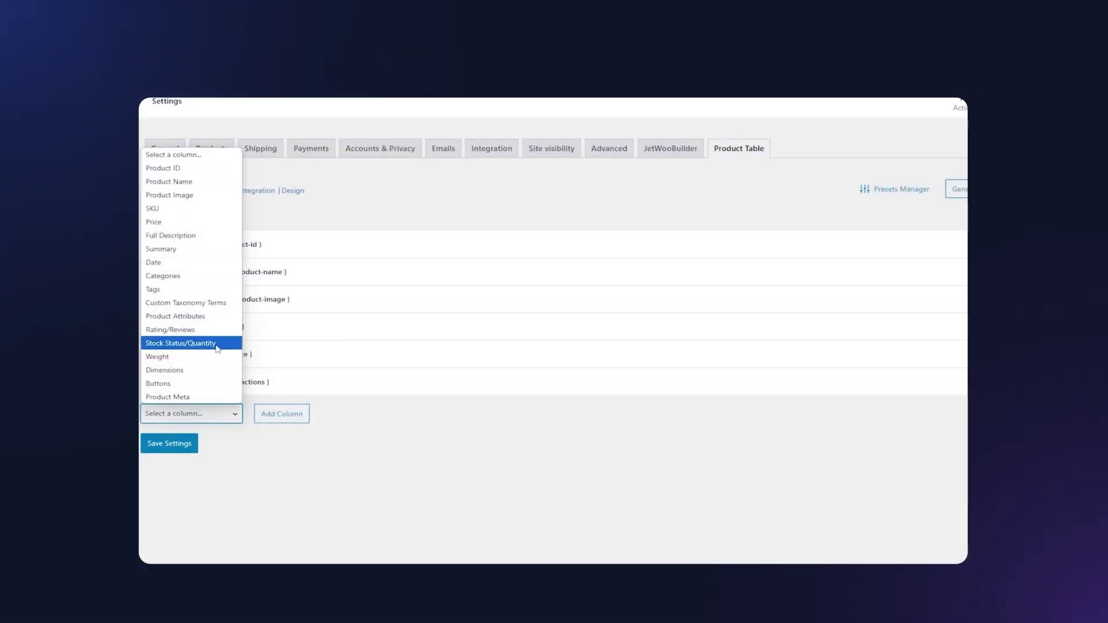
Step: Browse the available column types and expand the Product ID column's settings
click(235, 451)
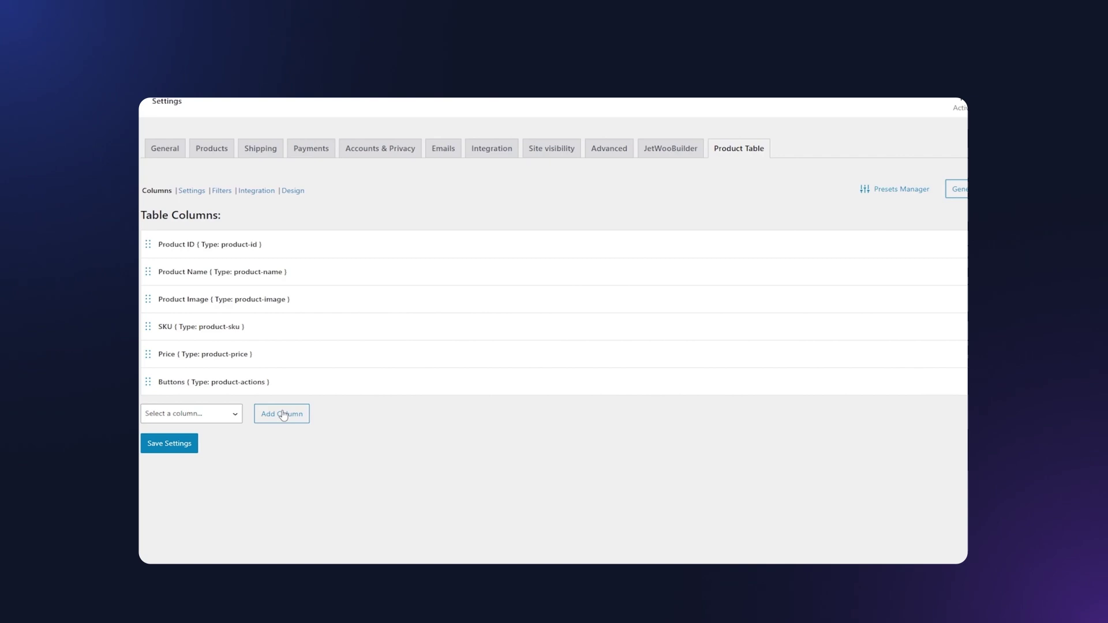
click(327, 248)
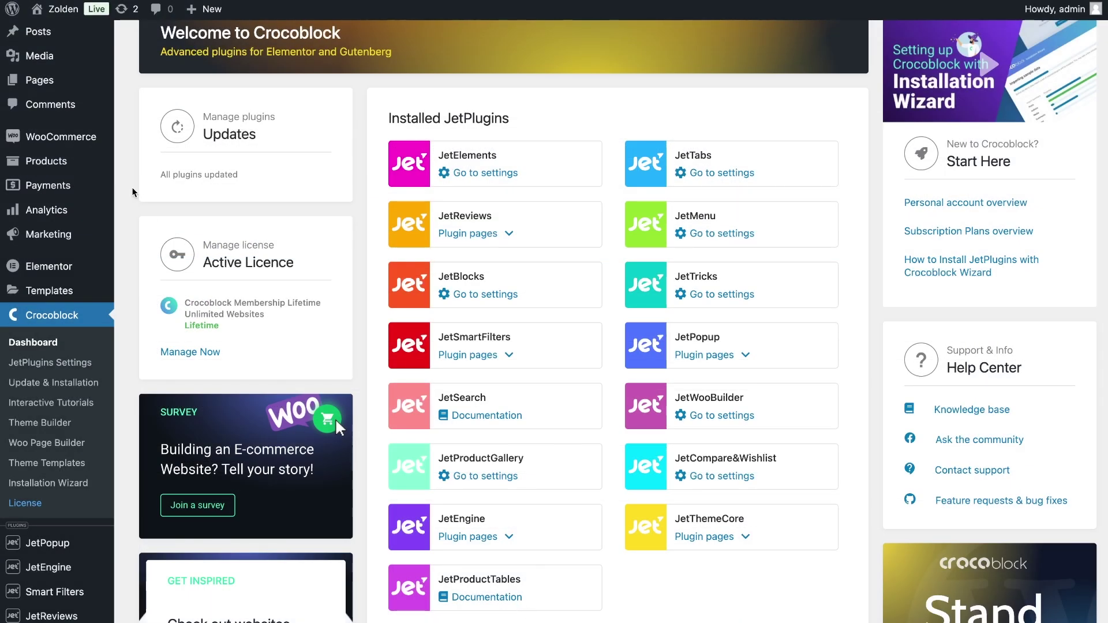
Step: Go to WooCommerce Settings and switch to the Product Table tab
mouse_move(96, 143)
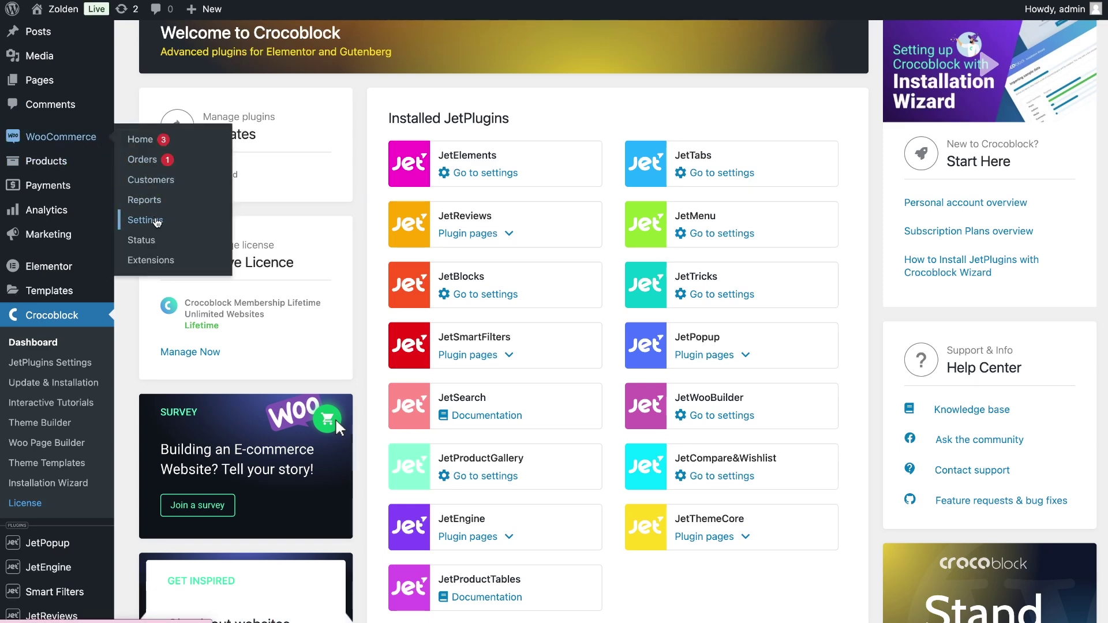
click(156, 222)
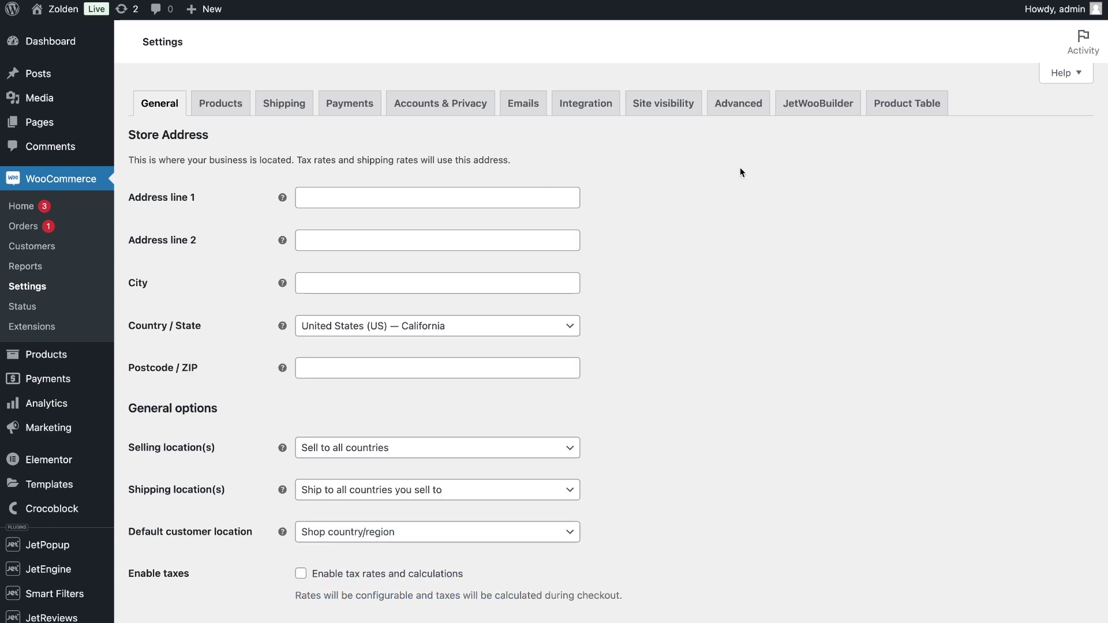
click(904, 110)
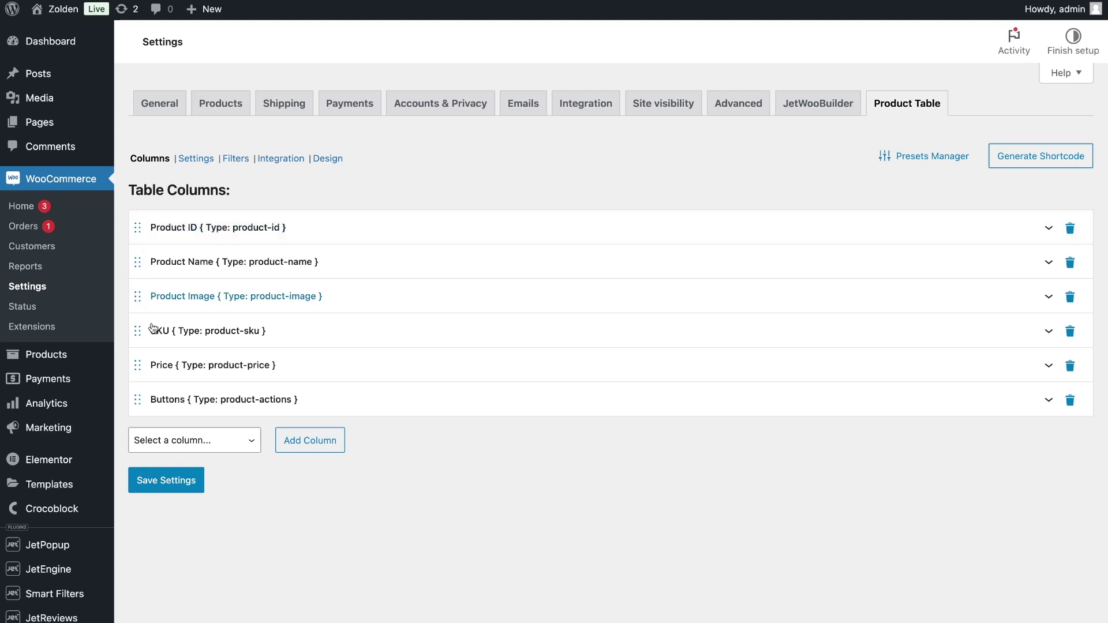
Step: Look through the available column types without adding one
click(247, 447)
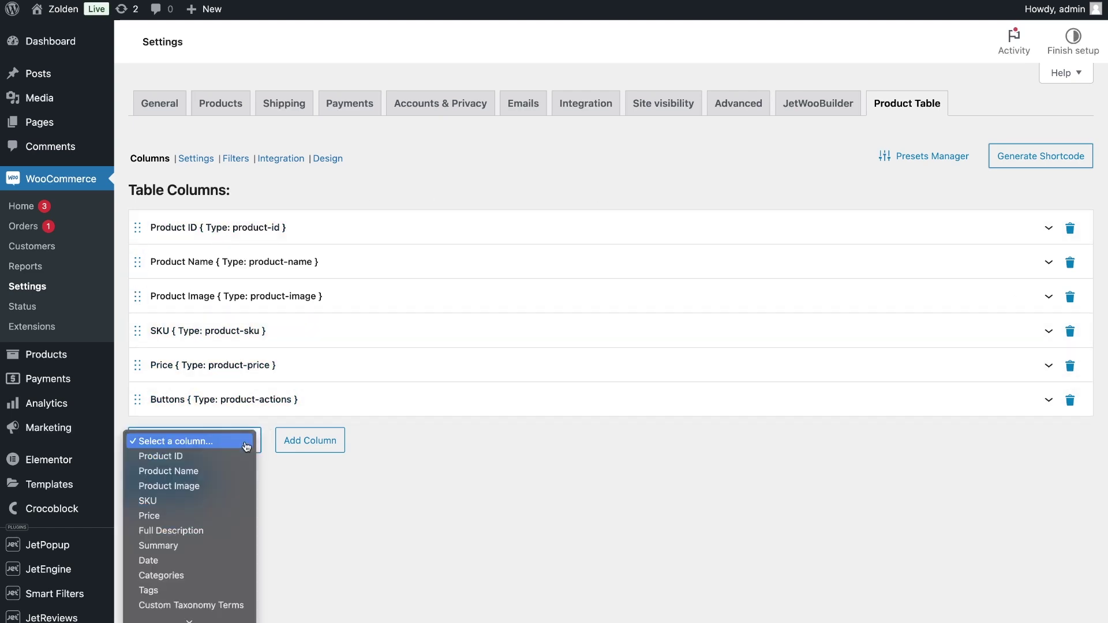
scroll(243, 461, down, 5)
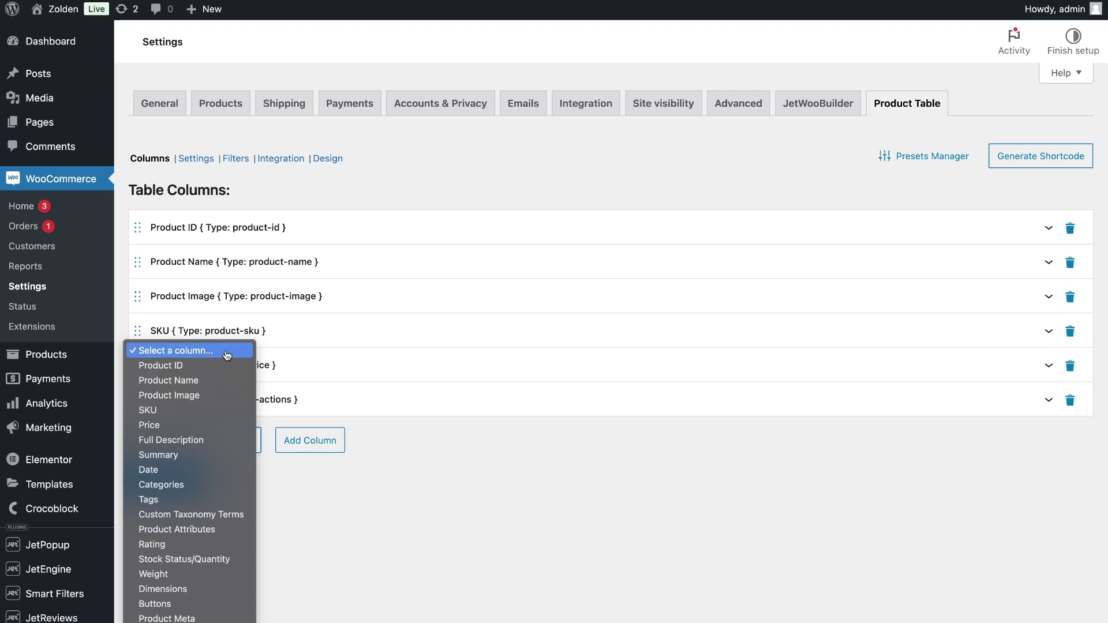
click(418, 444)
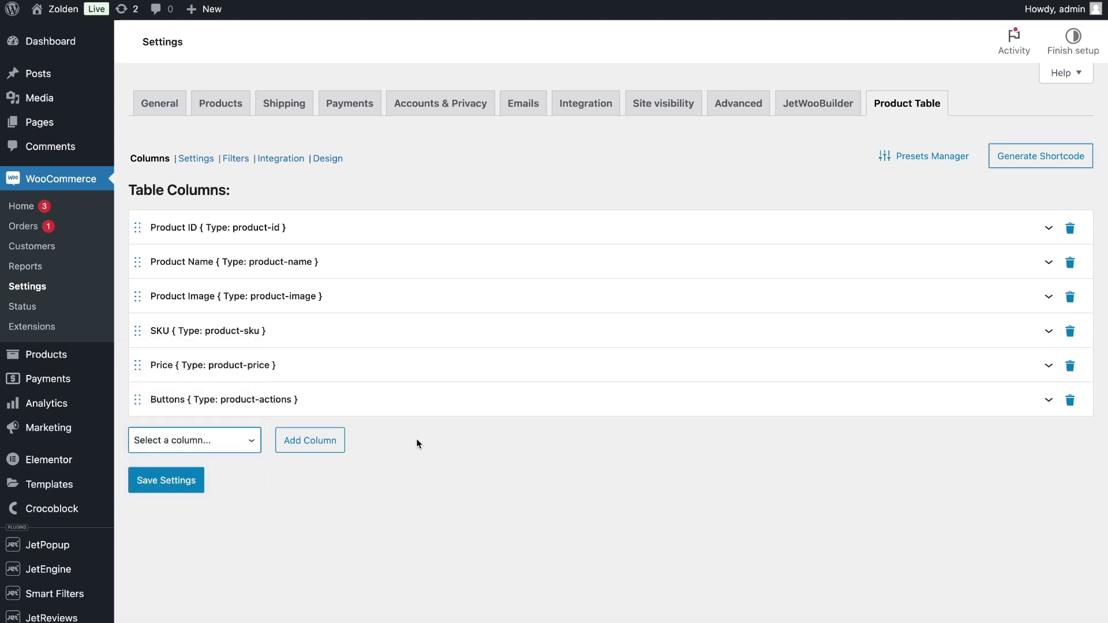
Step: Delete the Product ID and SKU columns, confirming each removal
click(1063, 229)
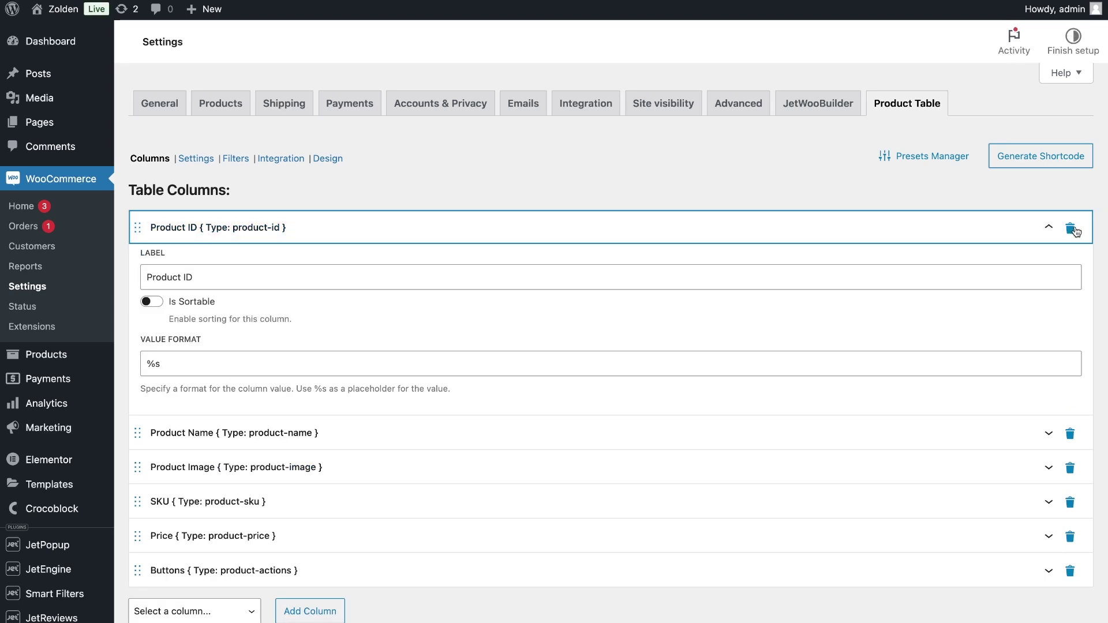
click(1072, 229)
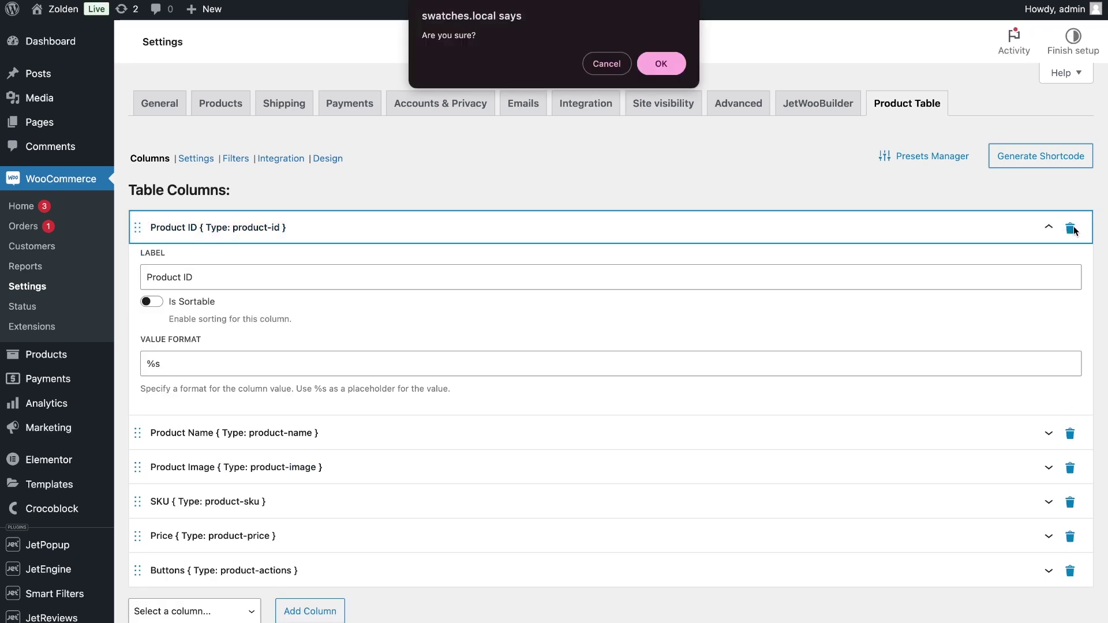
click(670, 66)
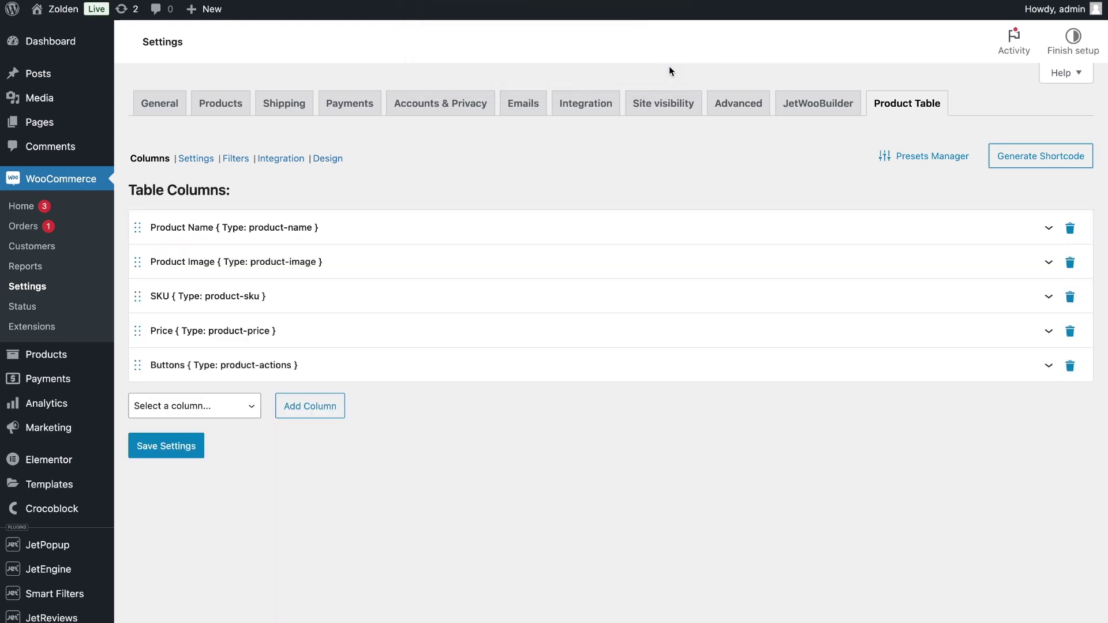
click(1070, 295)
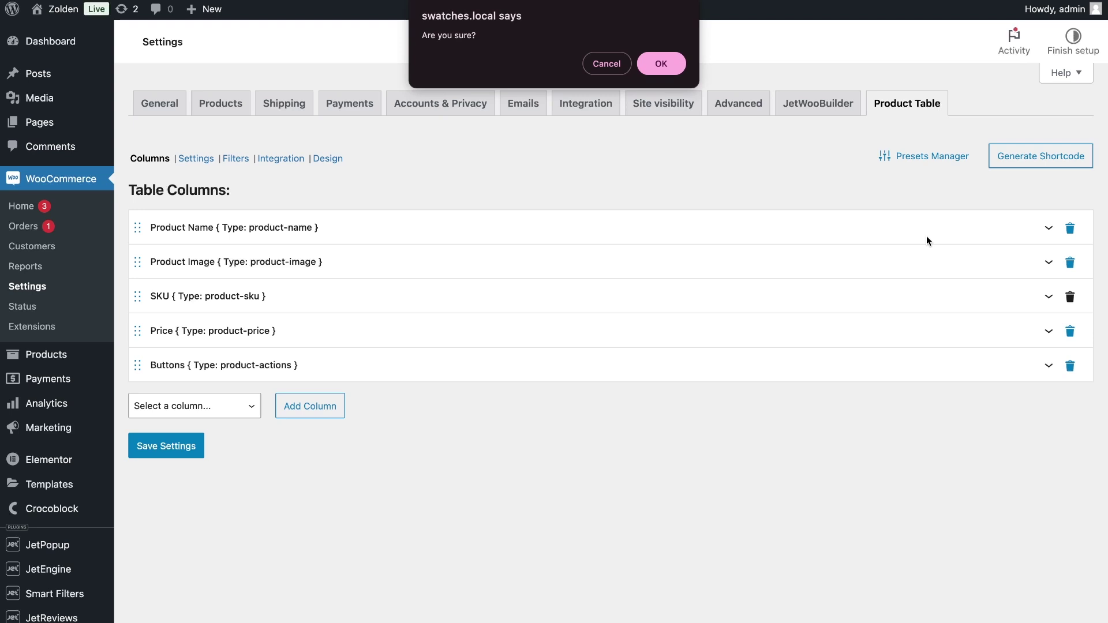
click(657, 69)
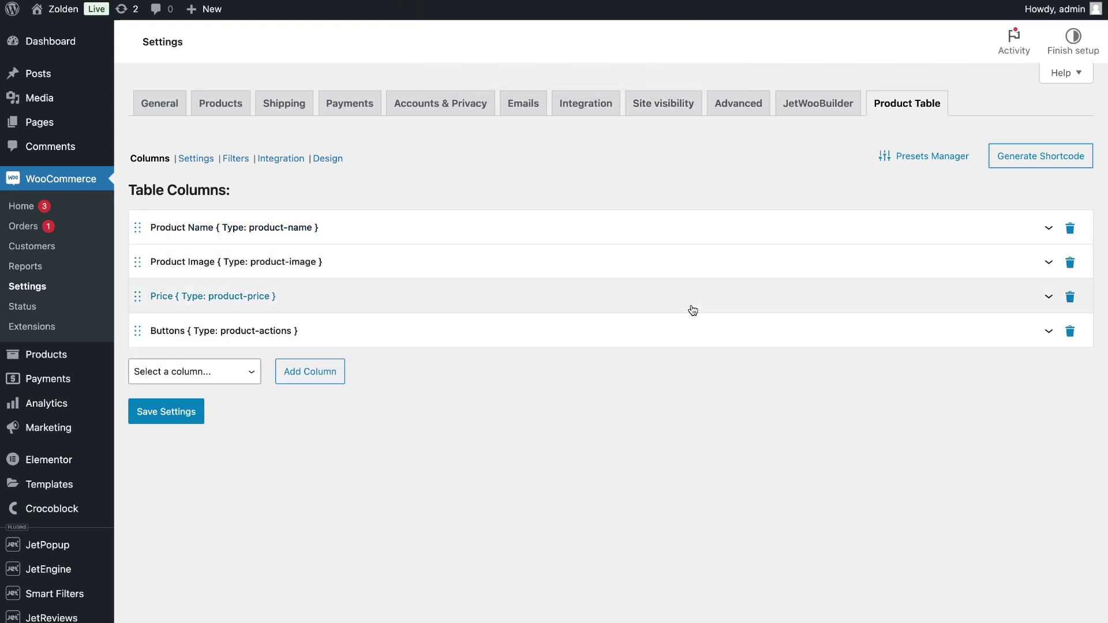
click(431, 335)
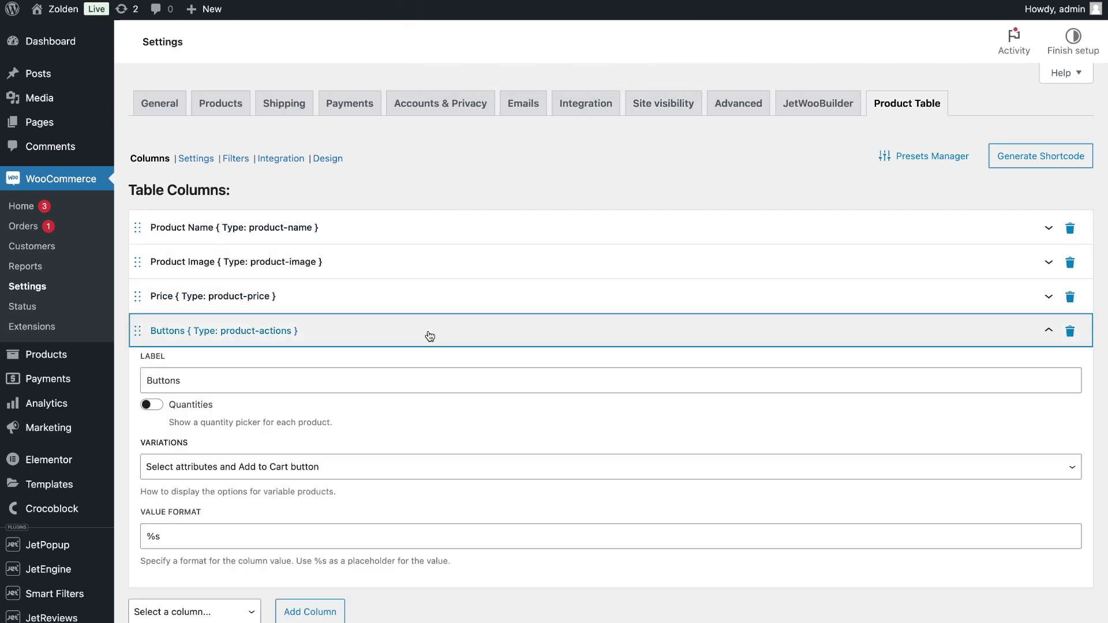
click(332, 469)
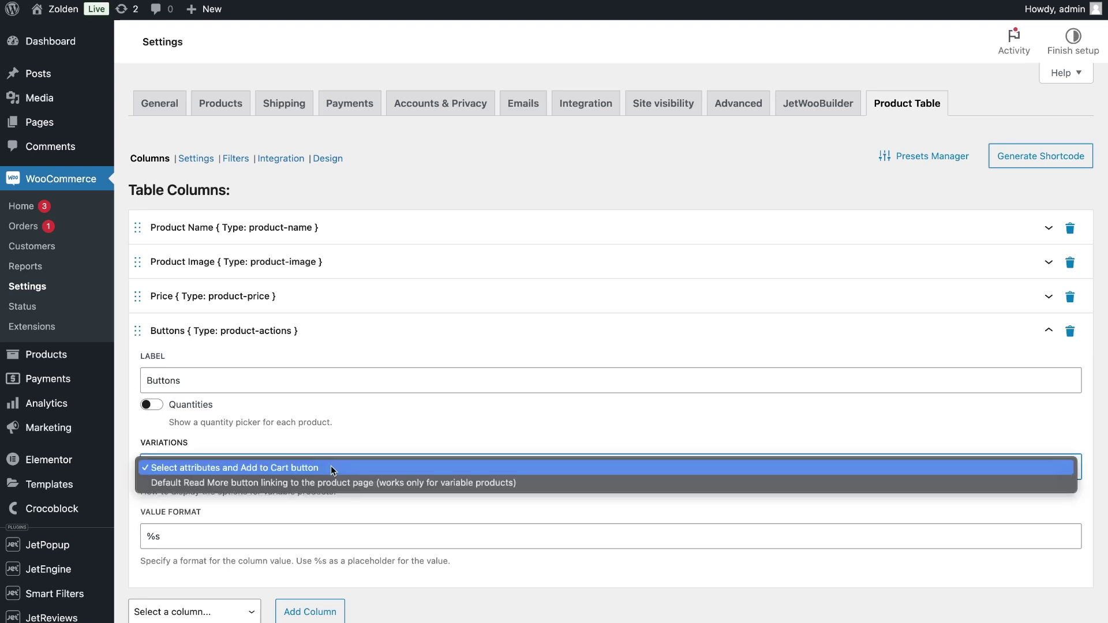
click(332, 467)
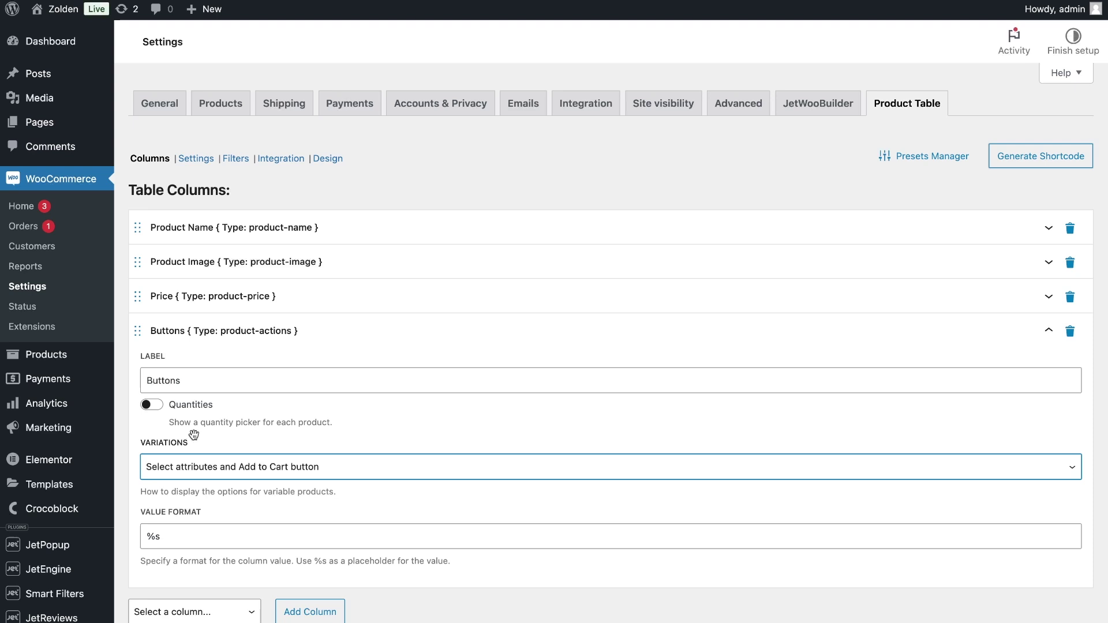
click(160, 408)
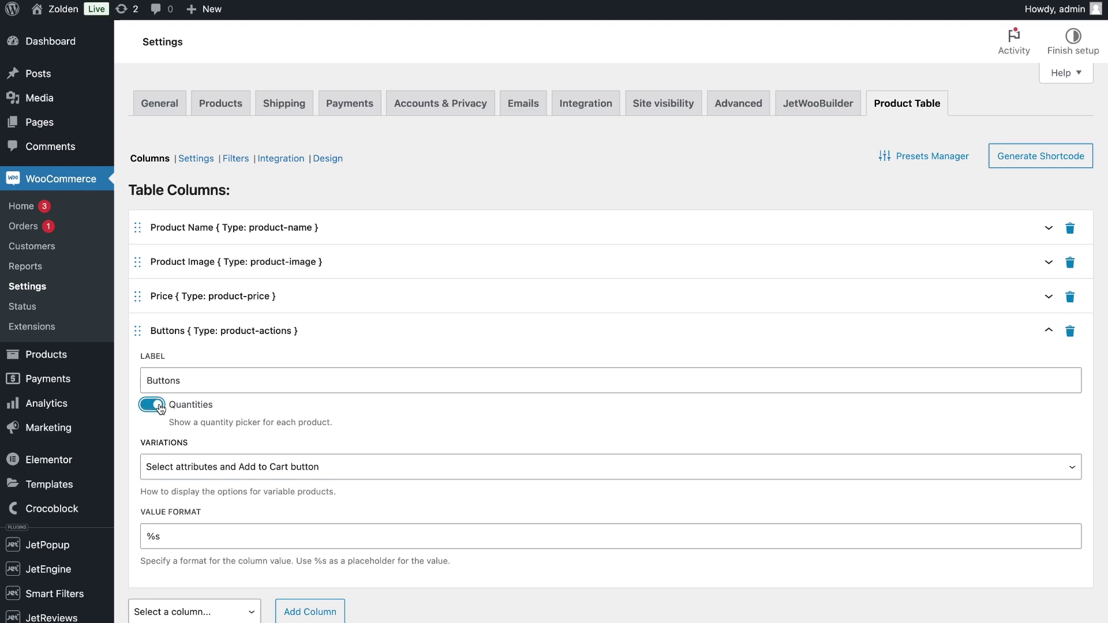
click(247, 332)
click(222, 379)
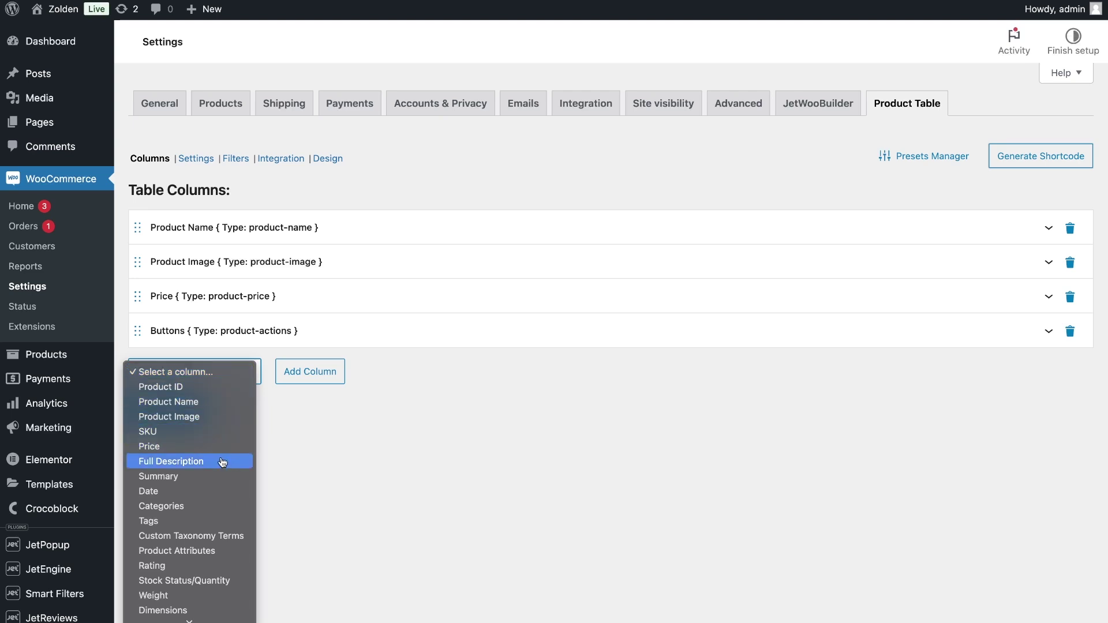
Step: Add the Categories and Stock Status/Quantity columns to the table
click(235, 510)
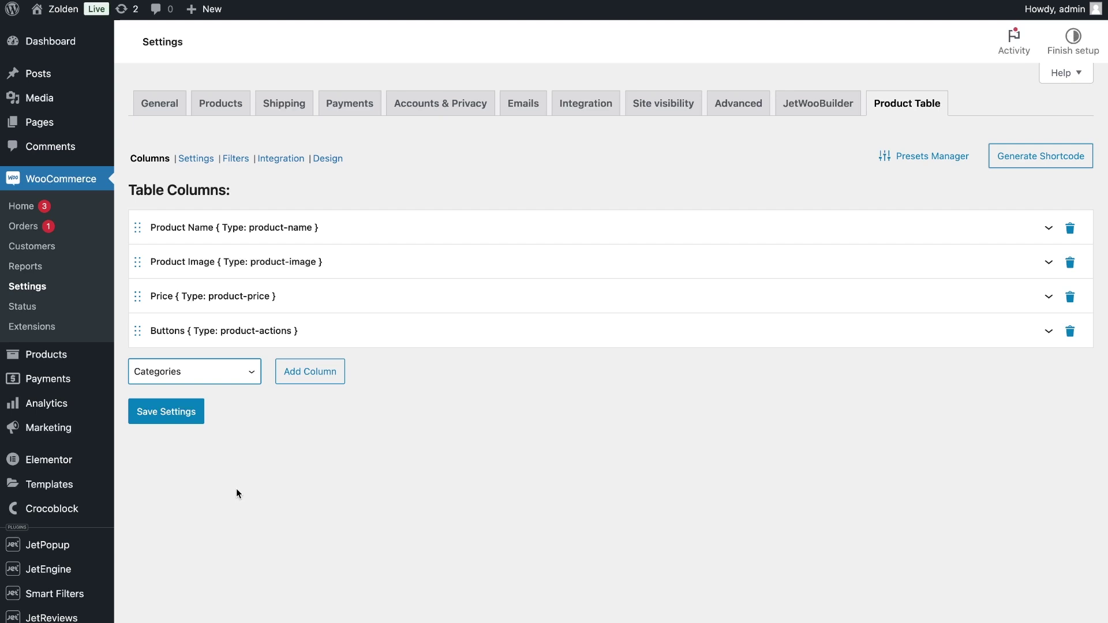
click(296, 381)
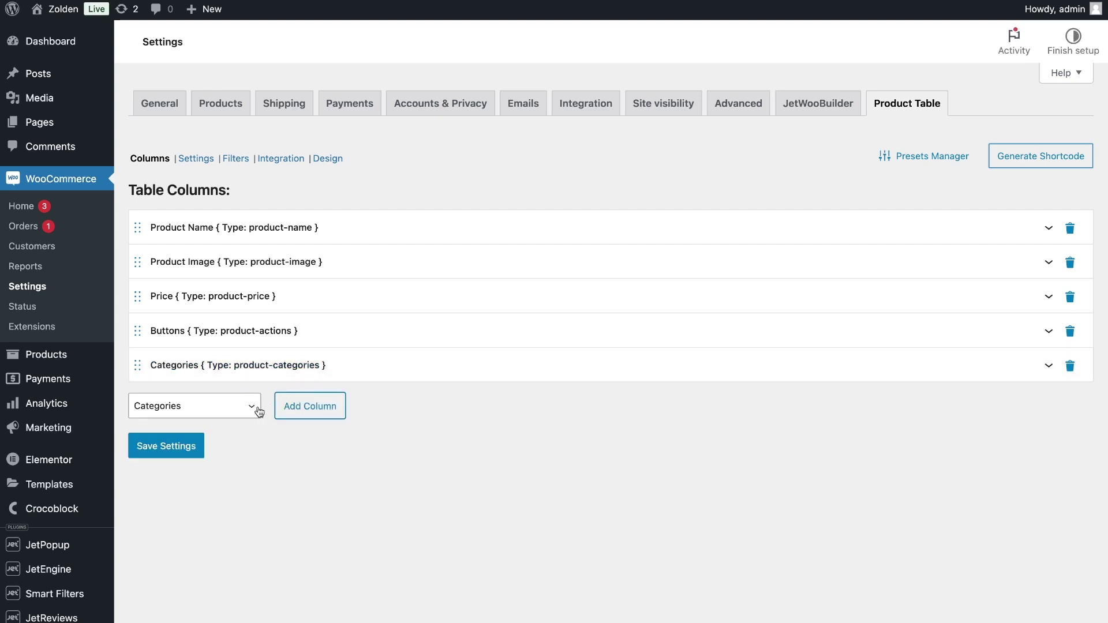
click(233, 406)
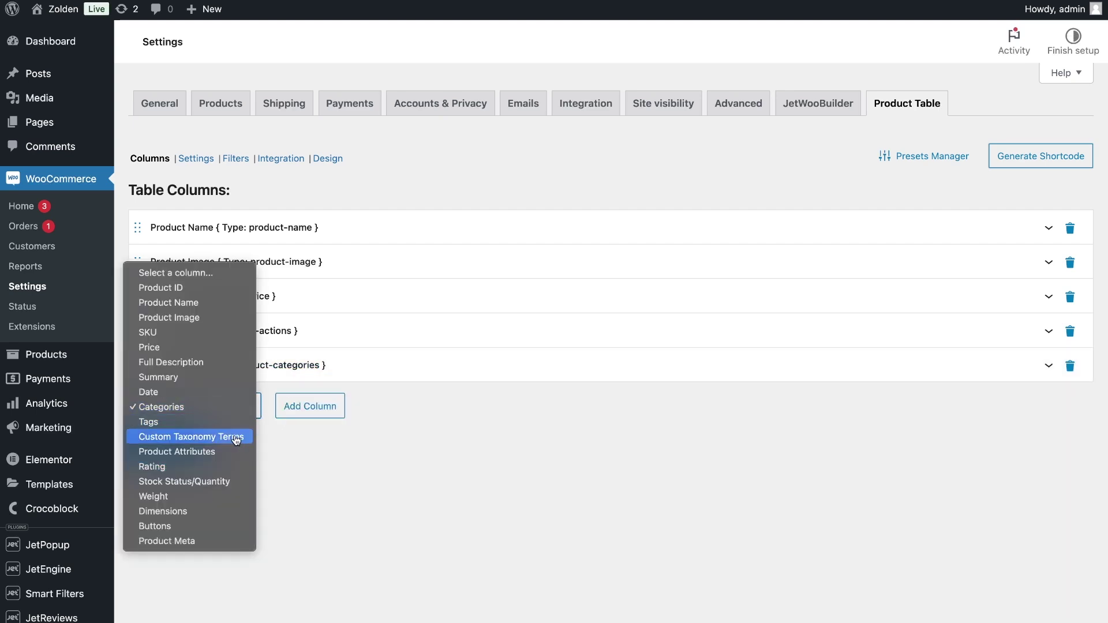
click(229, 482)
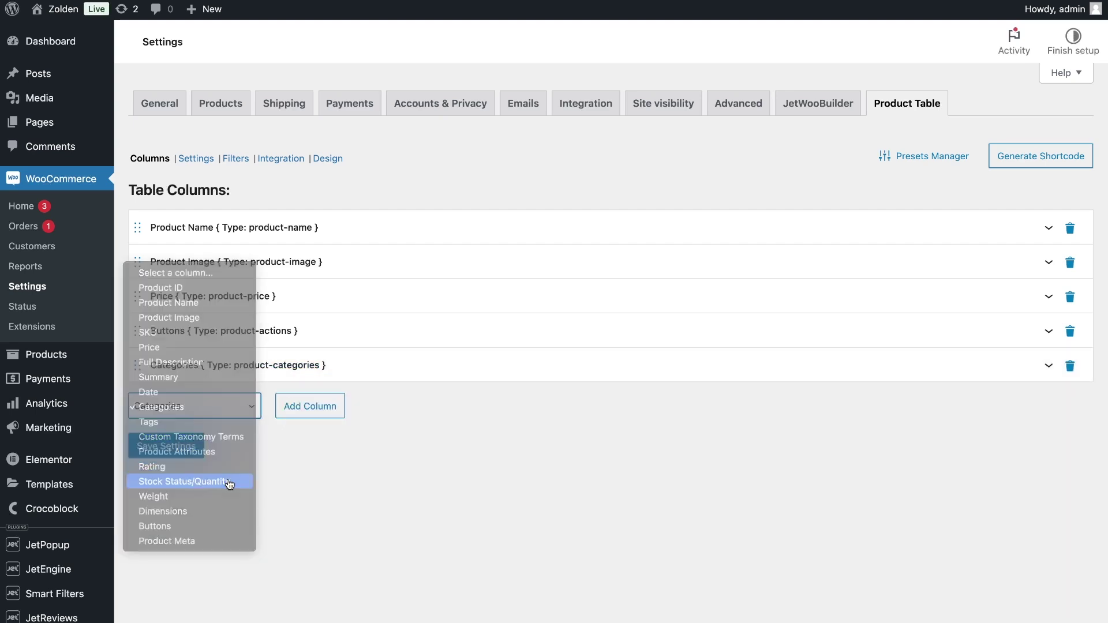
click(301, 408)
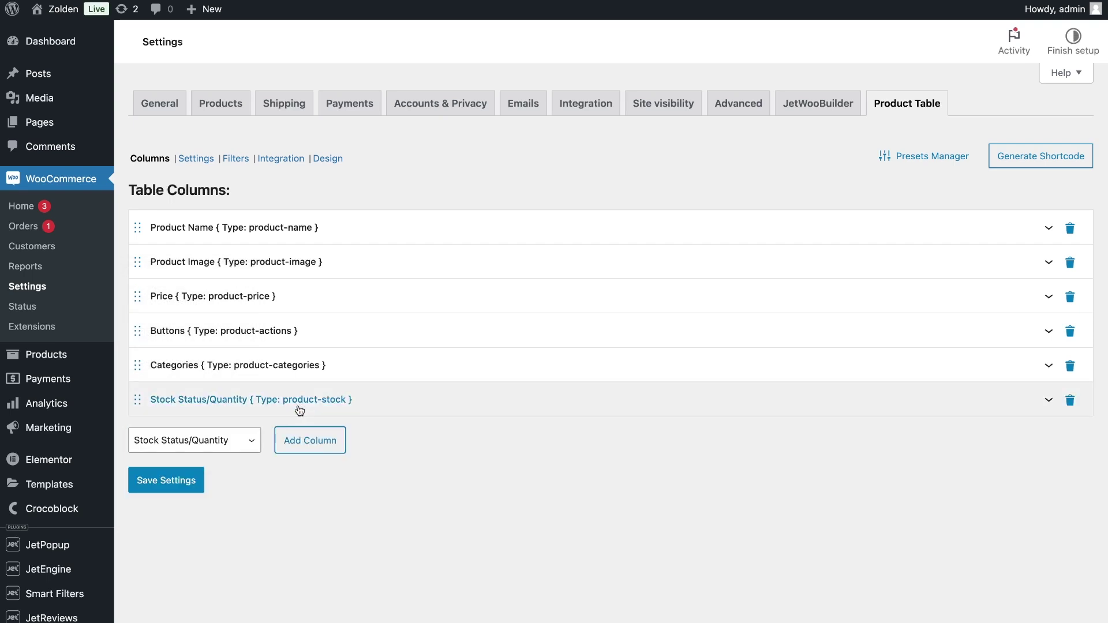
Step: Turn on Is Sortable for the Stock Status/Quantity column
click(302, 409)
scroll(302, 410, down, 3)
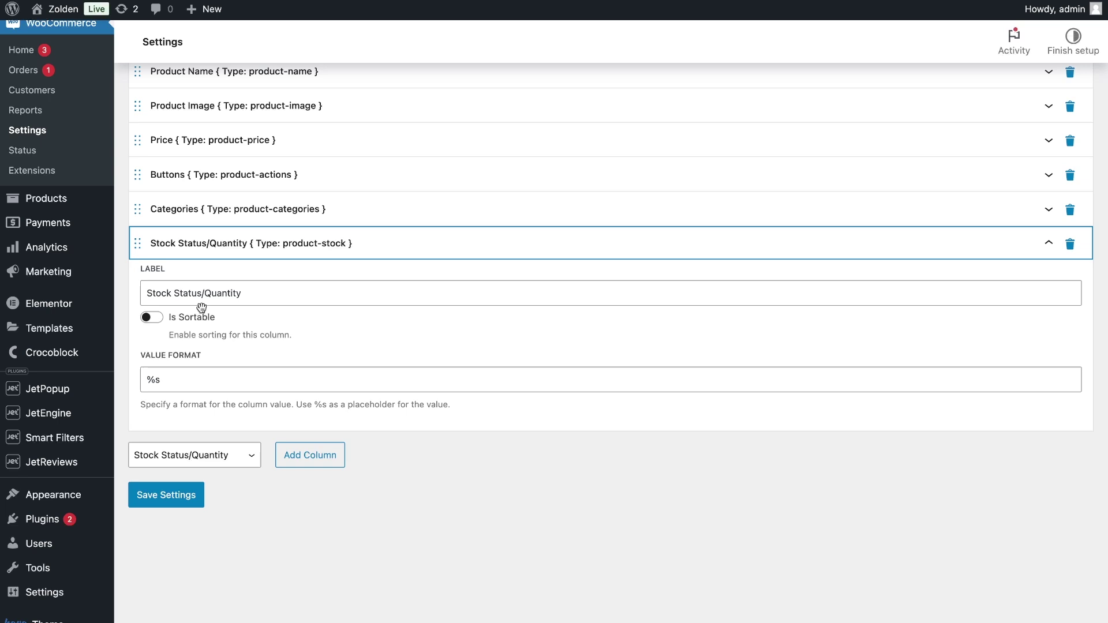
click(152, 318)
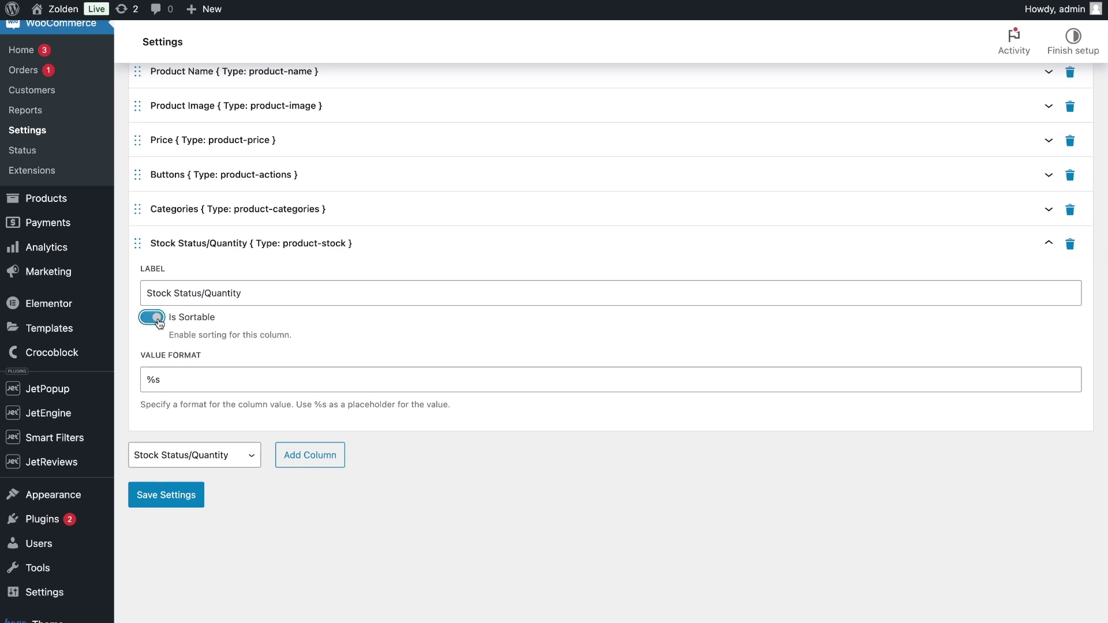
click(251, 291)
scroll(250, 288, up, 3)
click(244, 288)
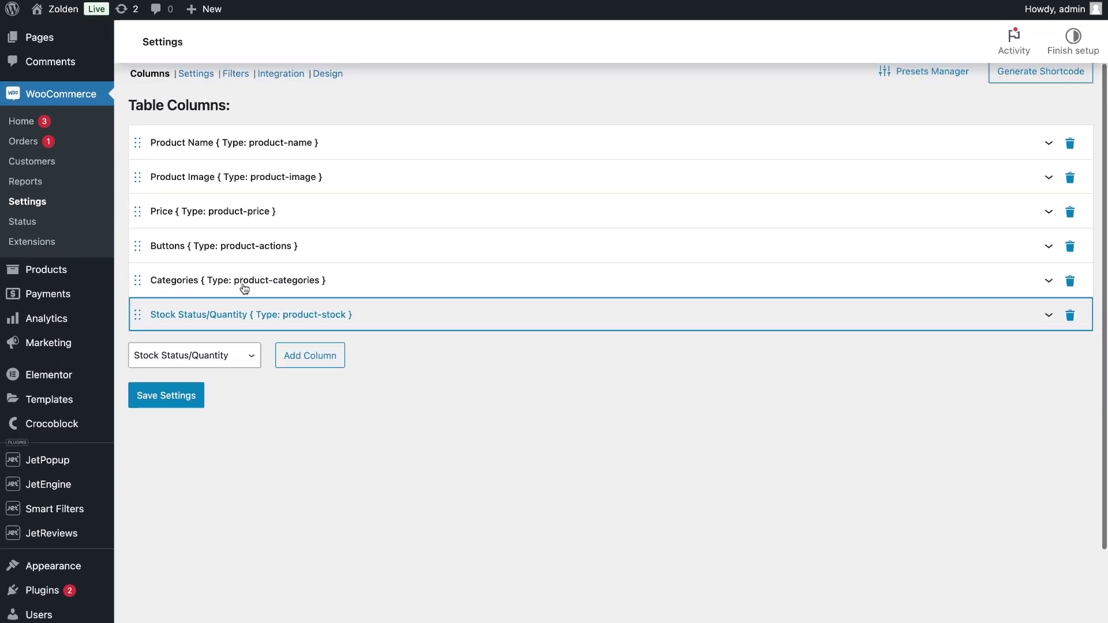
Step: Reorder columns to Image, Name, Categories, Price, Stock Status/Quantity, Buttons and save
scroll(245, 289, up, 1)
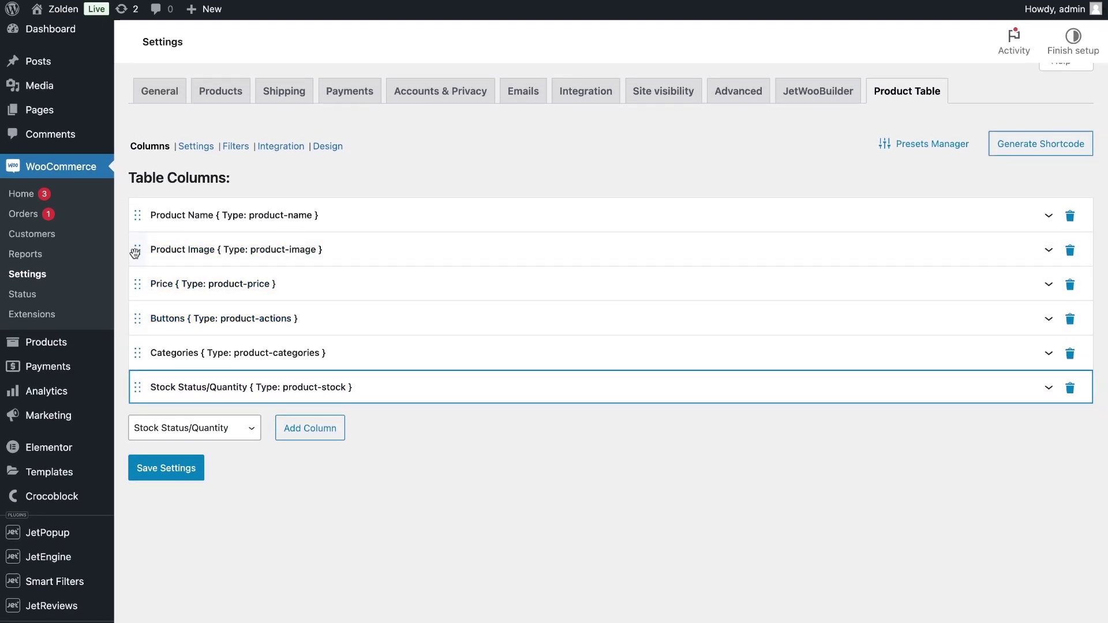
drag(137, 250, 134, 219)
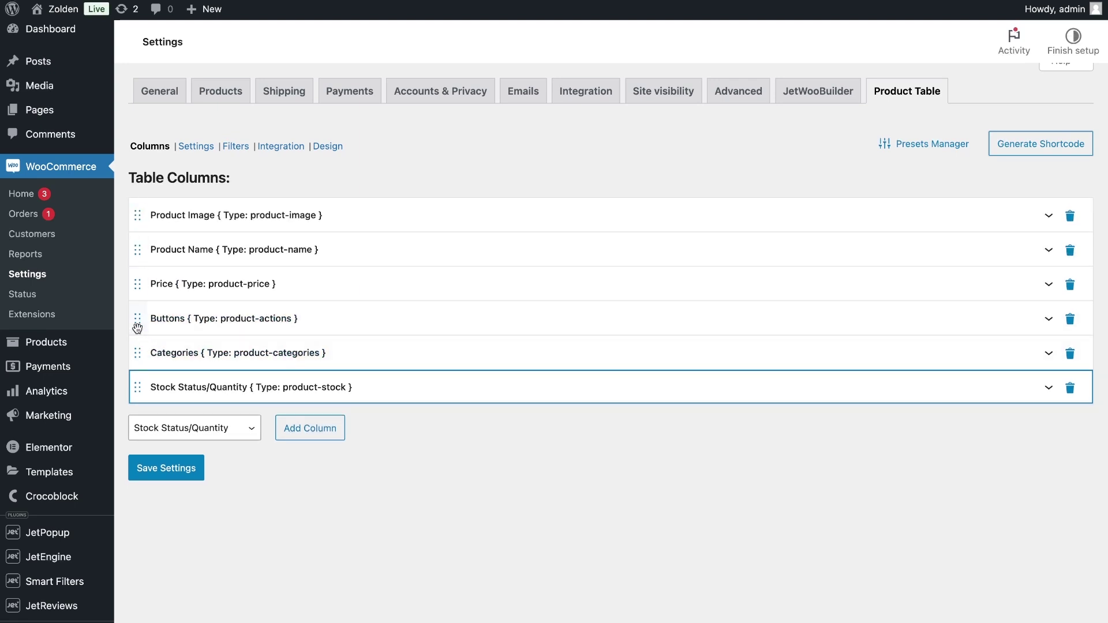
drag(137, 325, 134, 395)
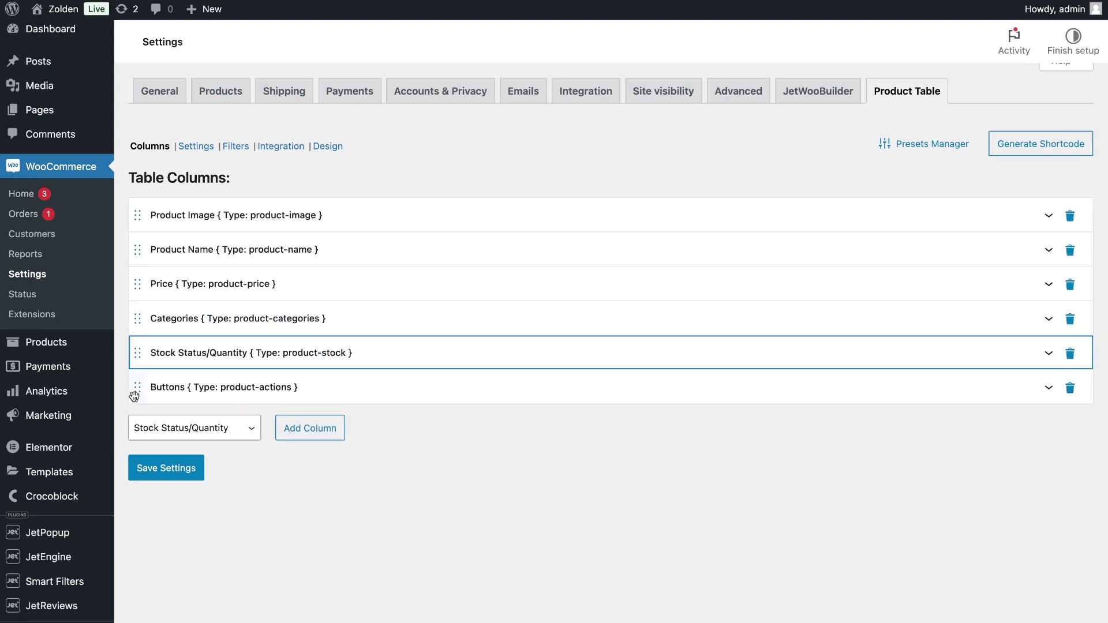
drag(137, 318, 135, 284)
click(185, 471)
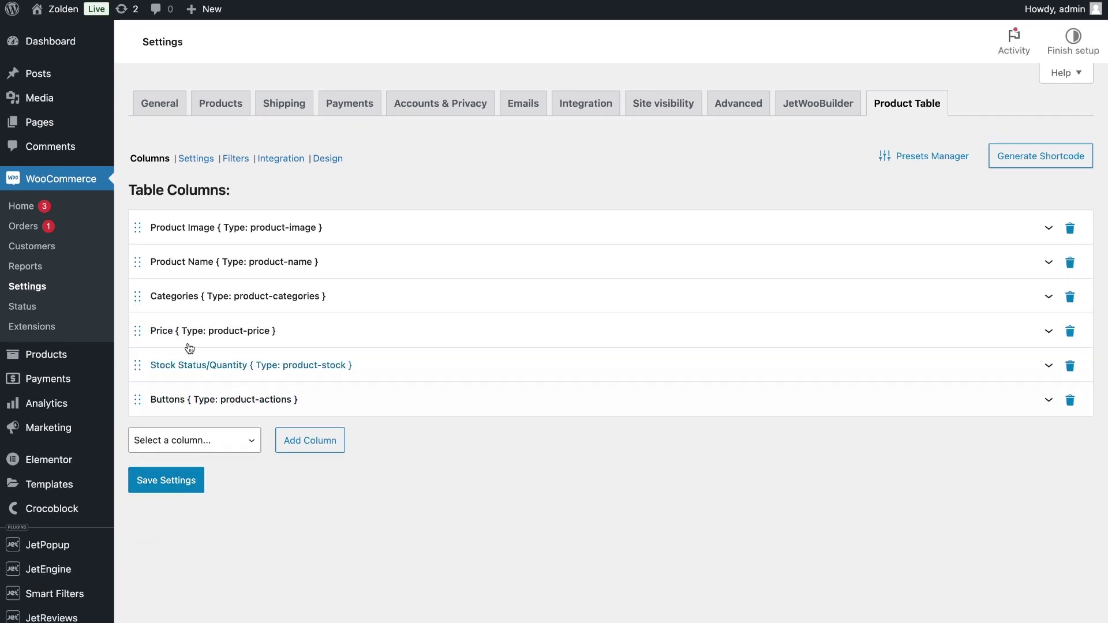
Step: Keep Horizontal direction and Moveable mobile layout, and switch on Sticky Header
click(201, 162)
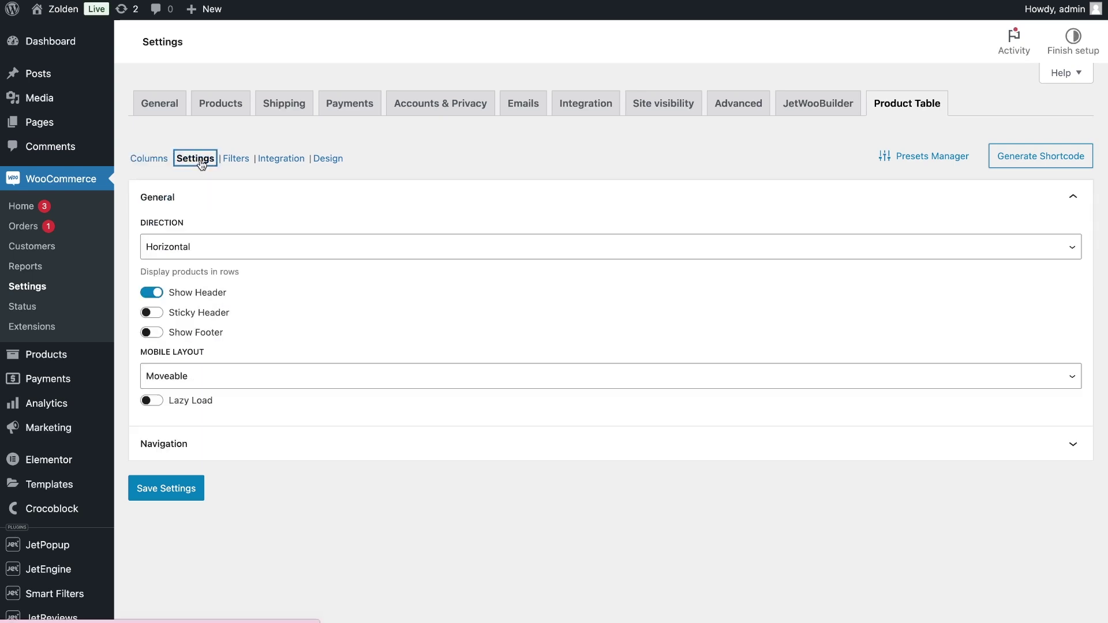
click(213, 247)
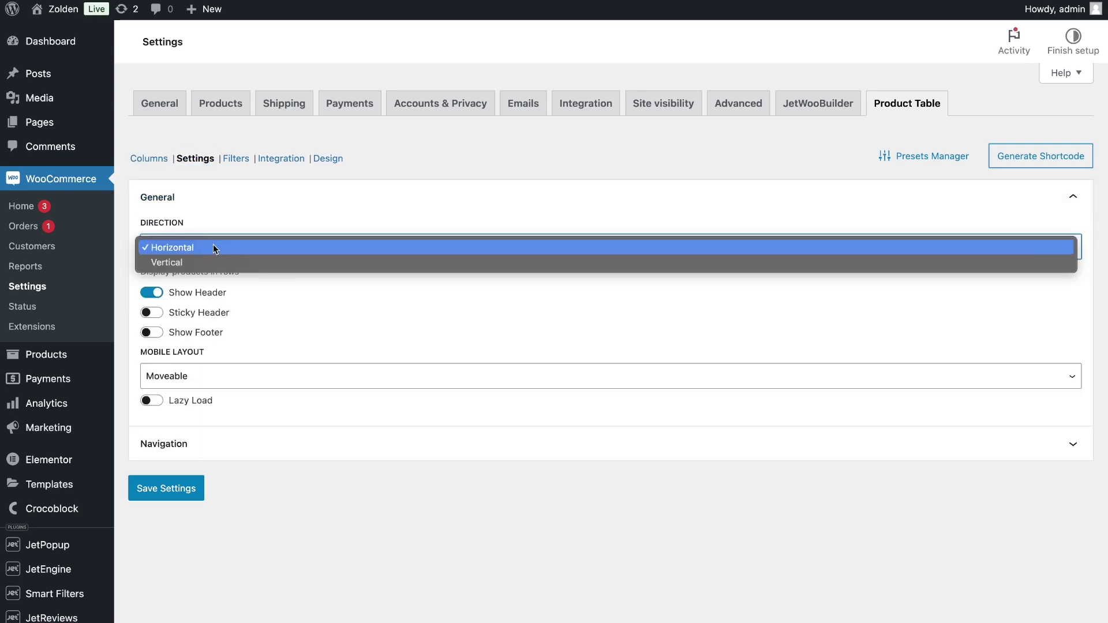
click(213, 247)
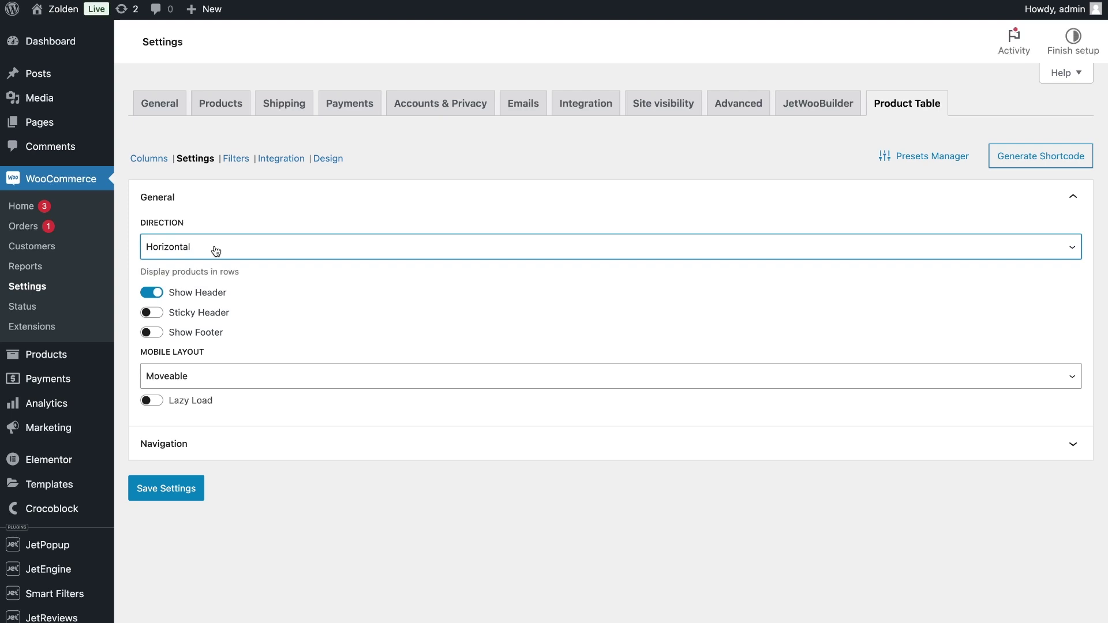
click(152, 313)
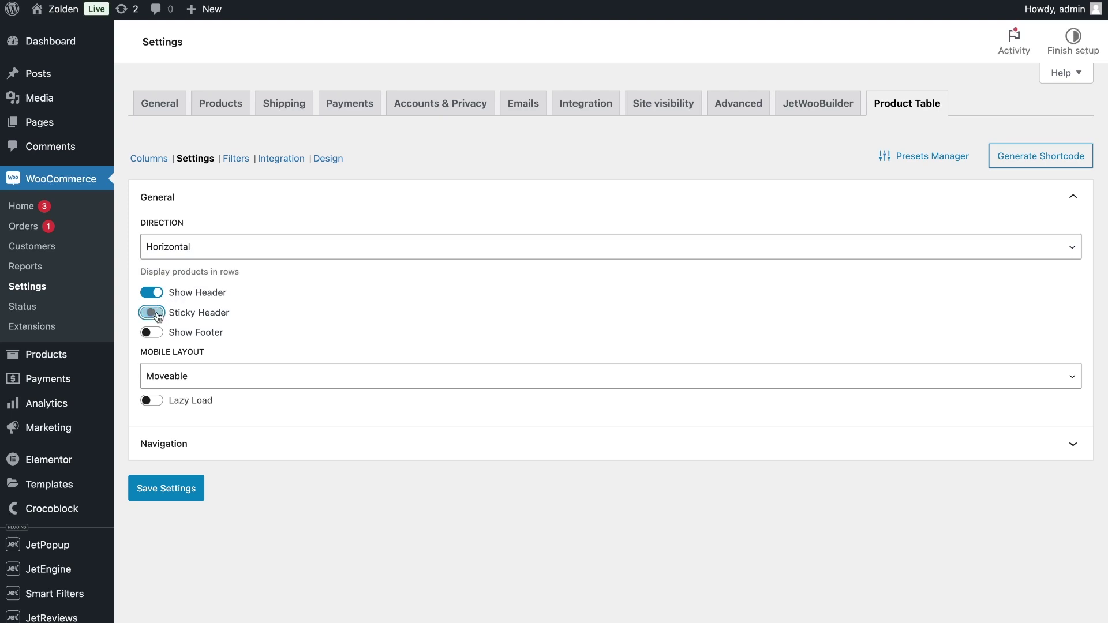
scroll(158, 316, down, 2)
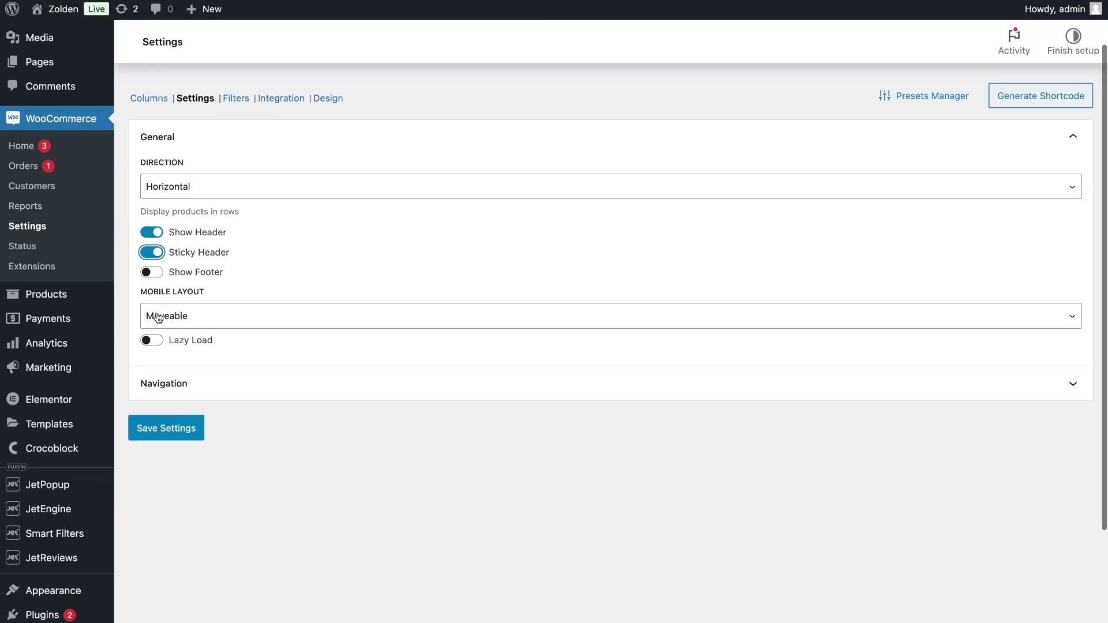
click(157, 318)
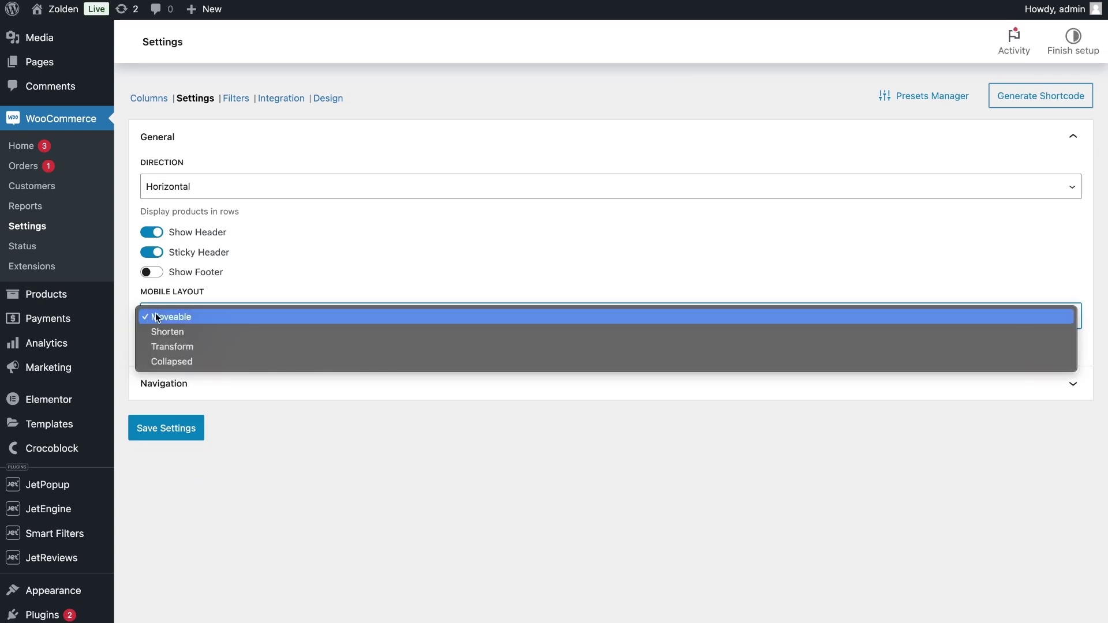
click(203, 317)
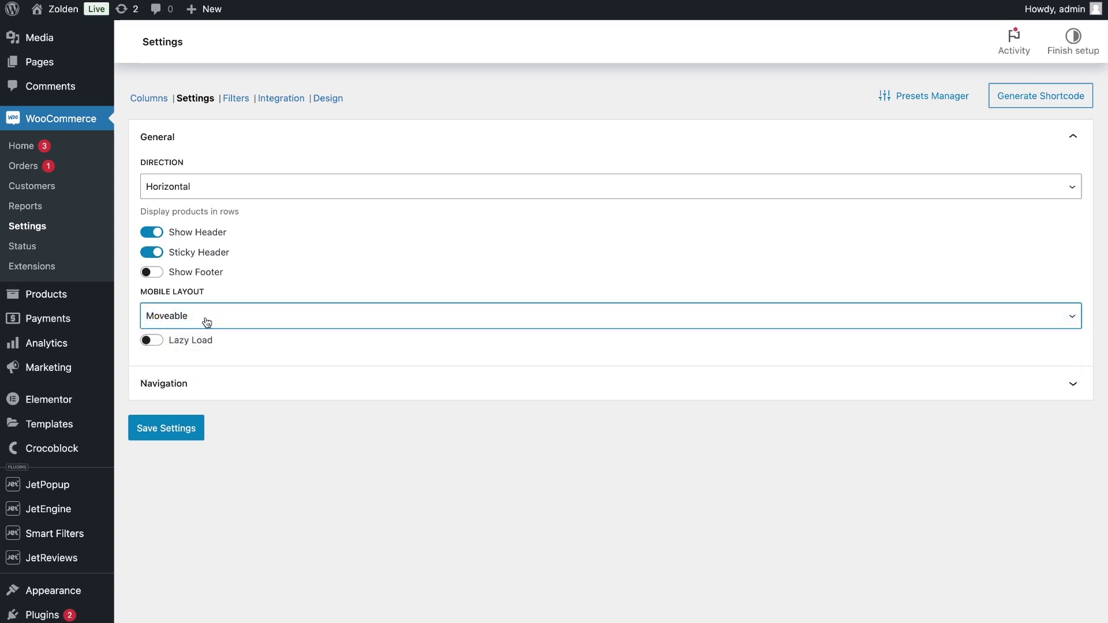
Step: Set the Navigation pager position to Before & After Table
click(223, 382)
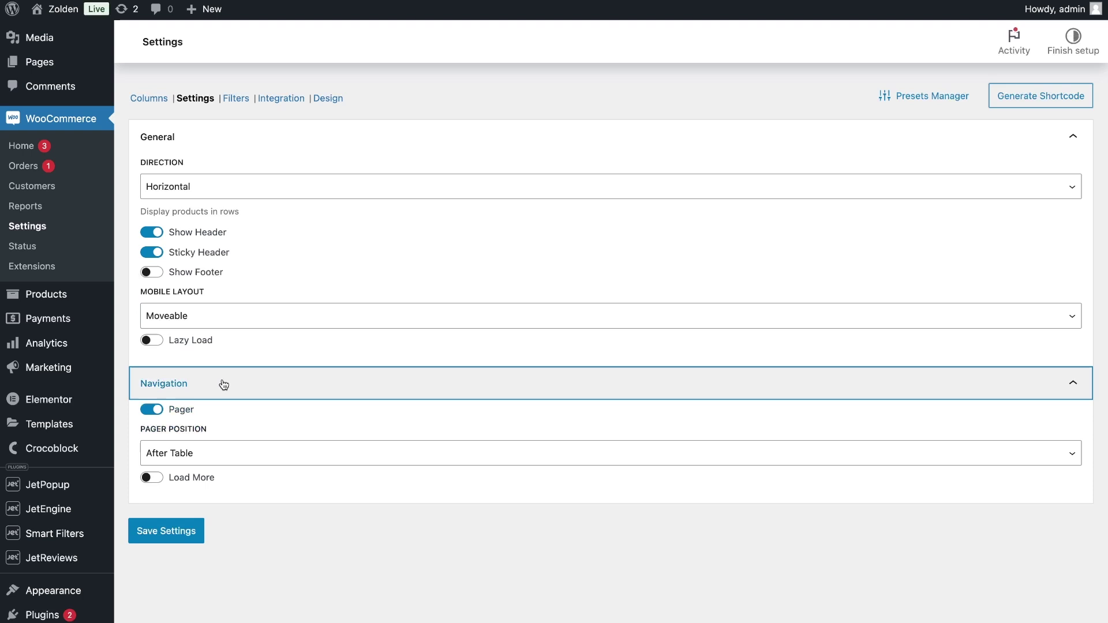
scroll(223, 383, down, 2)
click(208, 345)
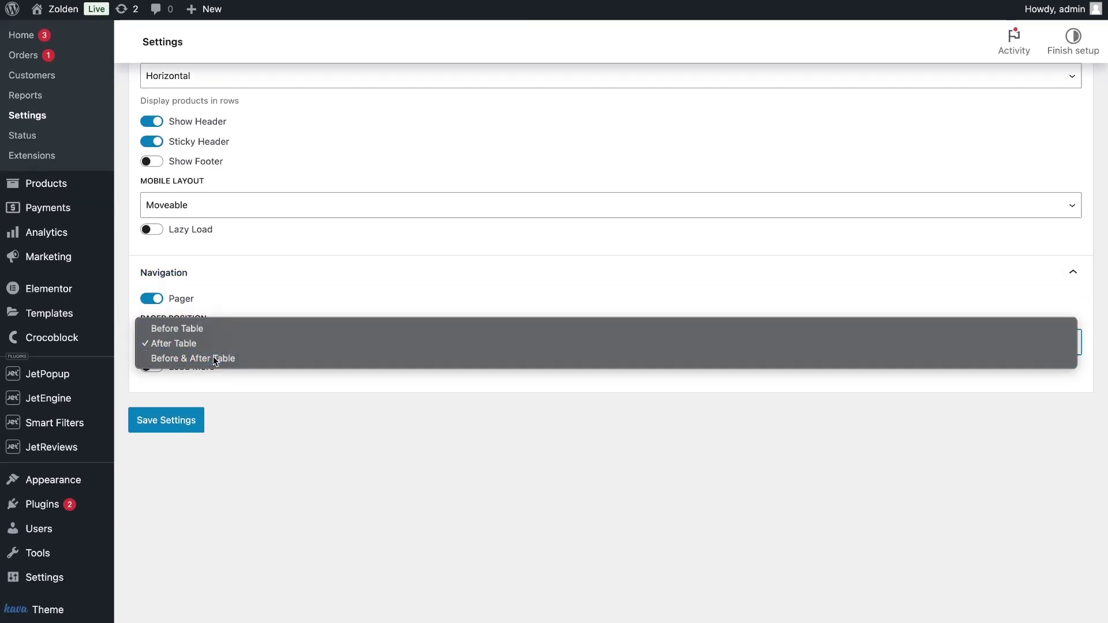
click(213, 358)
scroll(213, 358, up, 2)
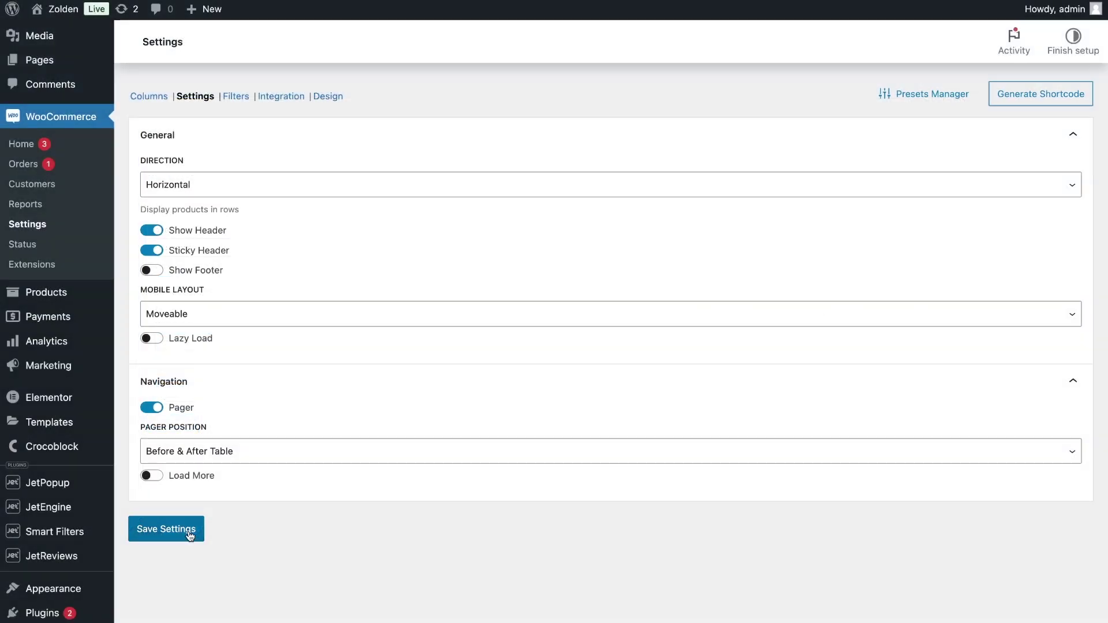
scroll(188, 531, up, 1)
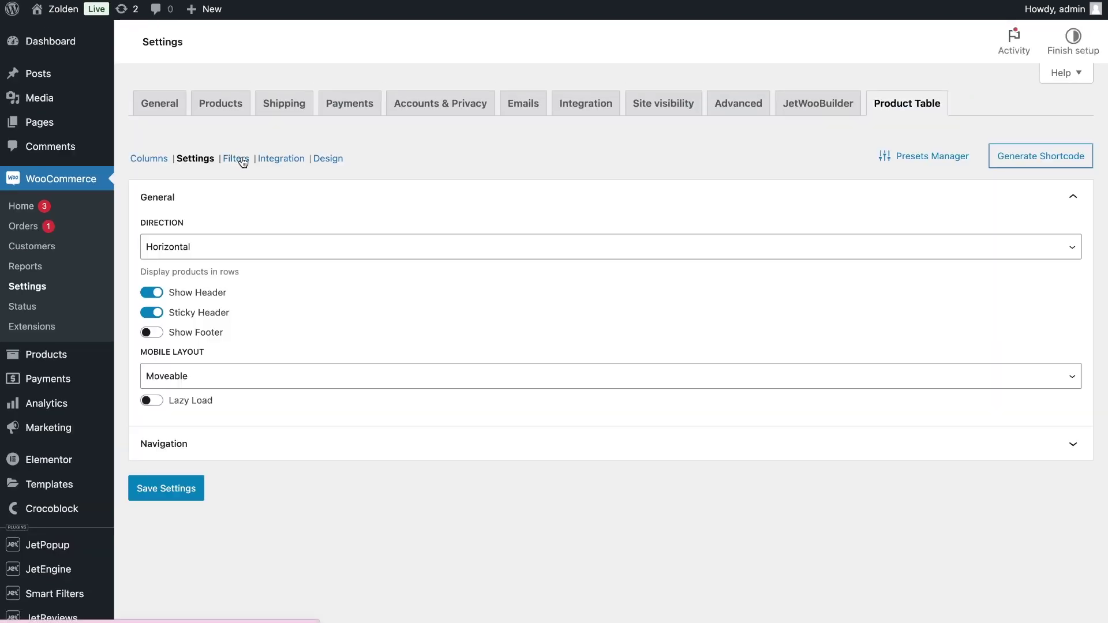
Step: Turn on Enable Filters in the Filters section
click(236, 159)
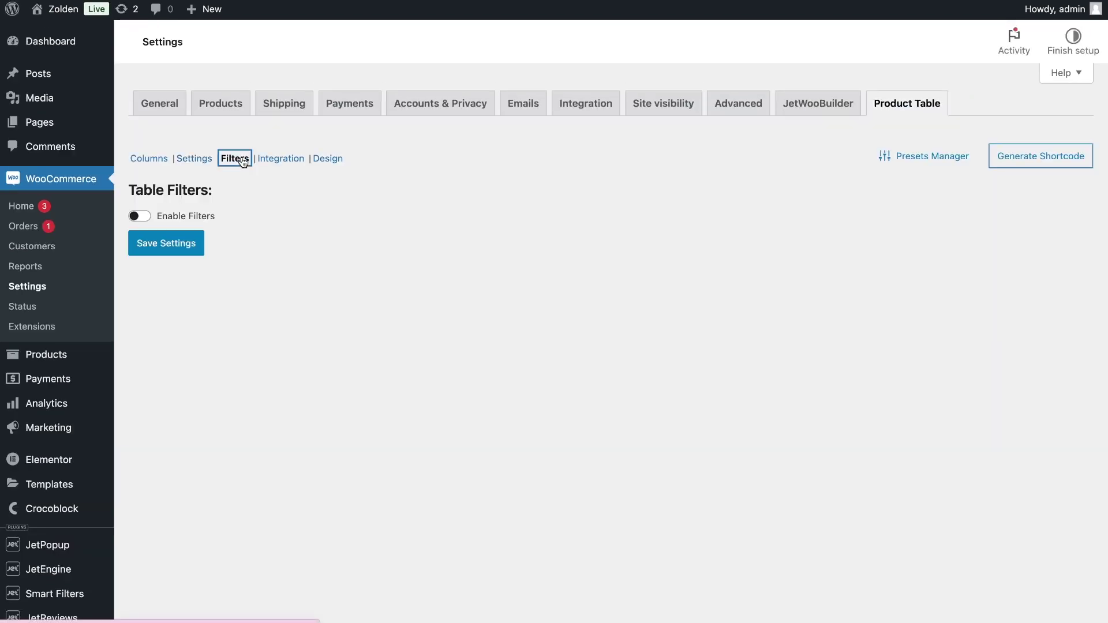
click(140, 216)
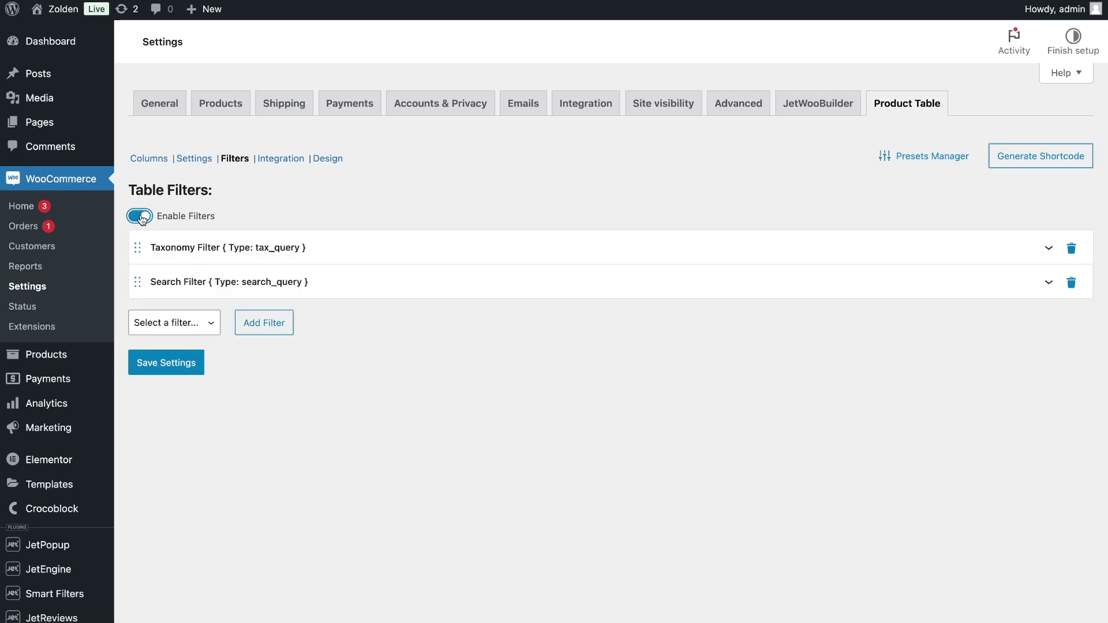
click(204, 331)
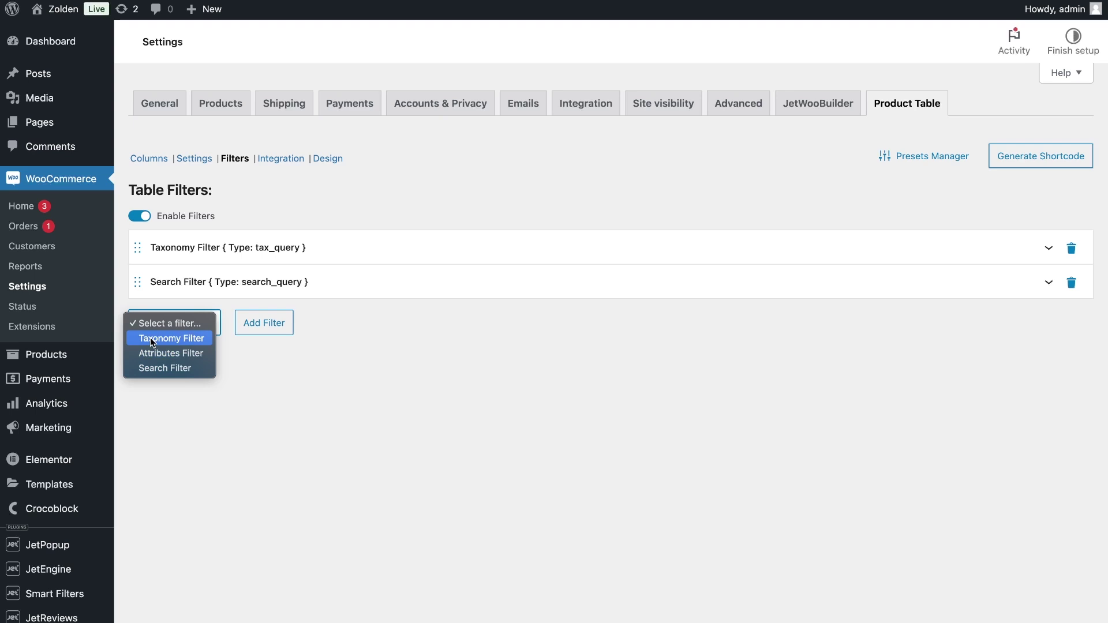
click(168, 323)
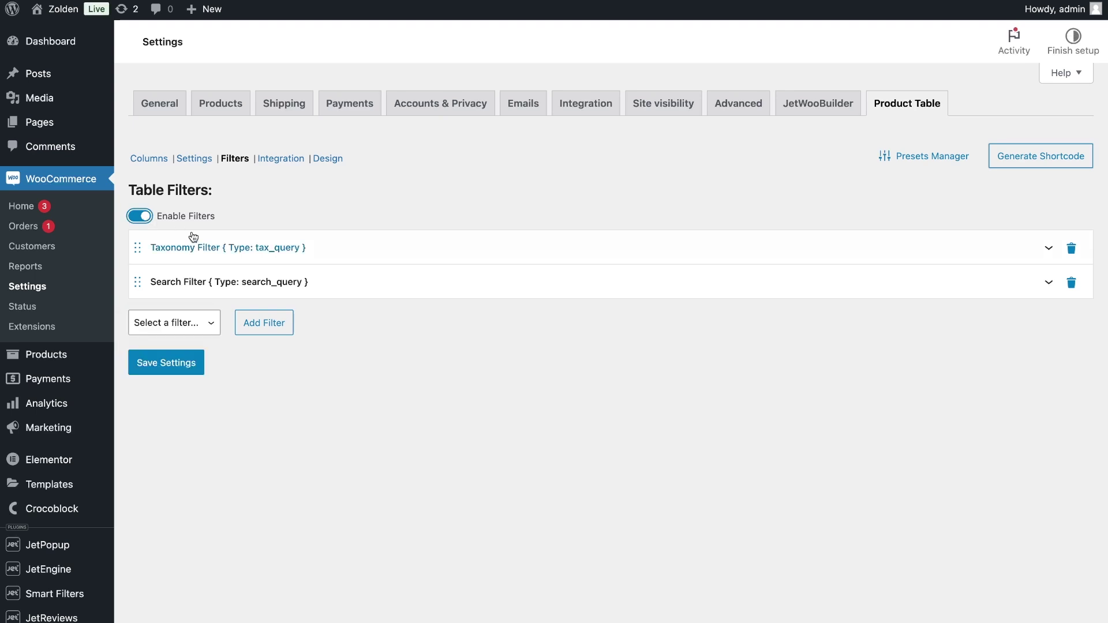
Step: Set the Taxonomy Filter to Product categories with Show Count and Hierarchical on
click(207, 249)
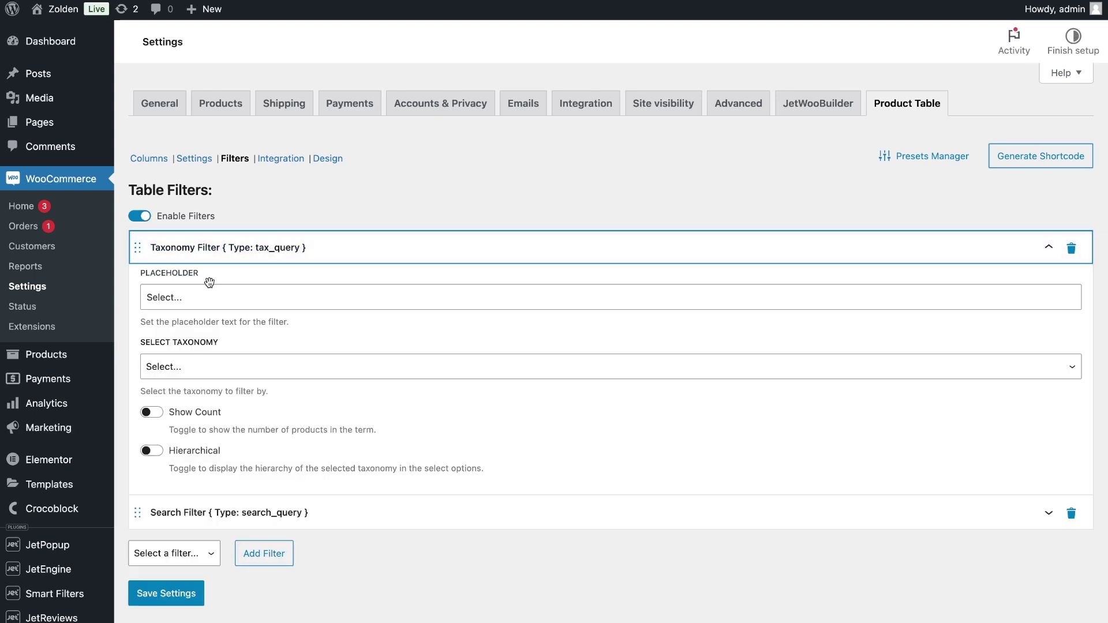
click(218, 373)
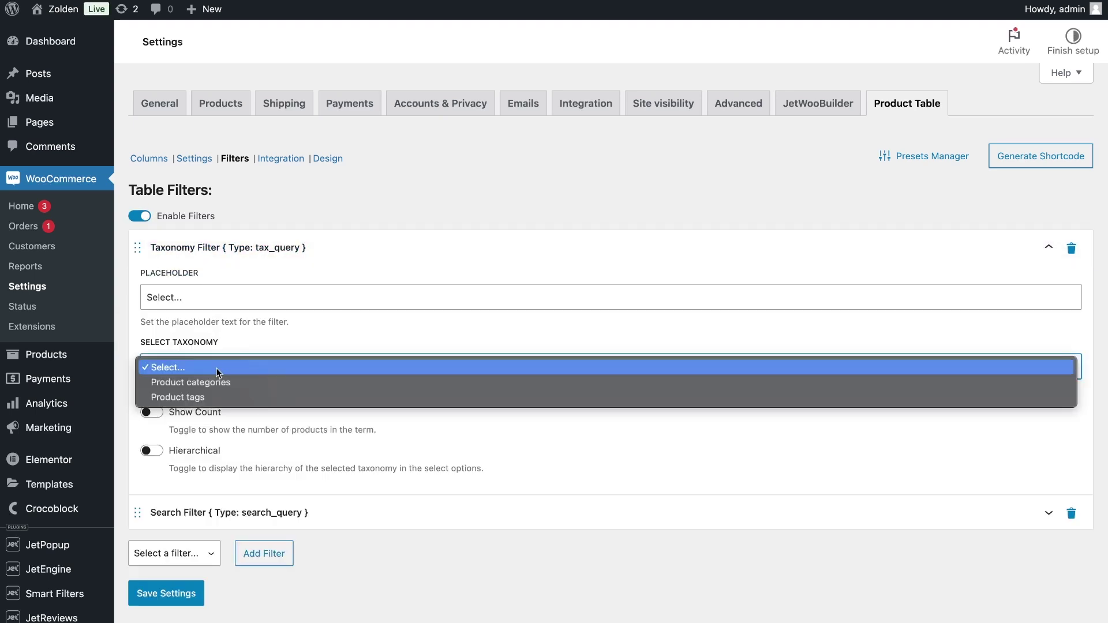
click(218, 383)
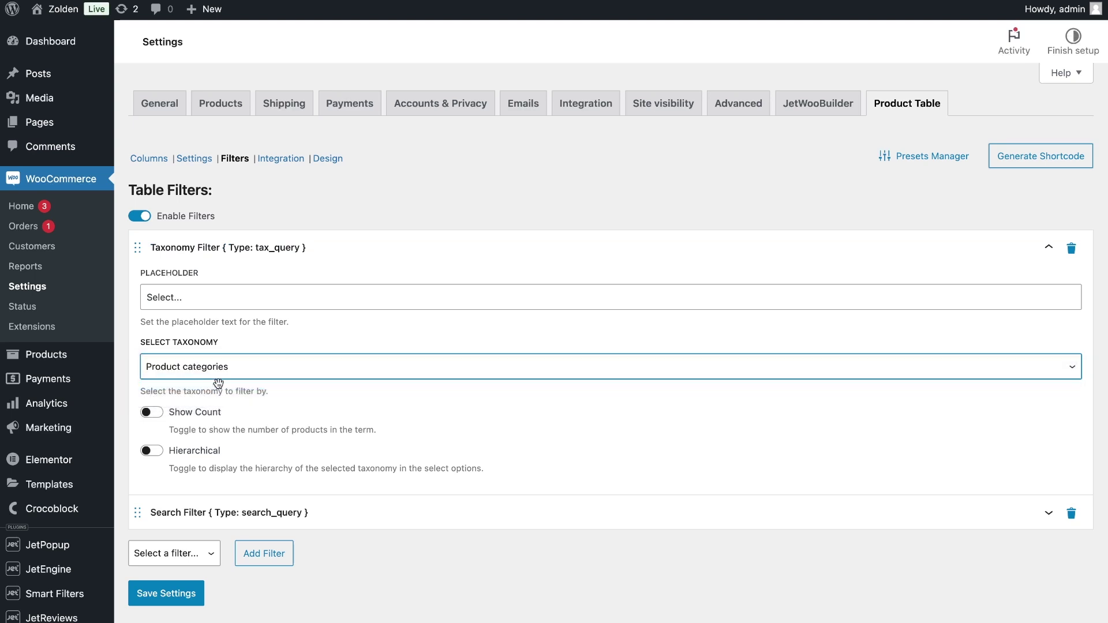
click(152, 415)
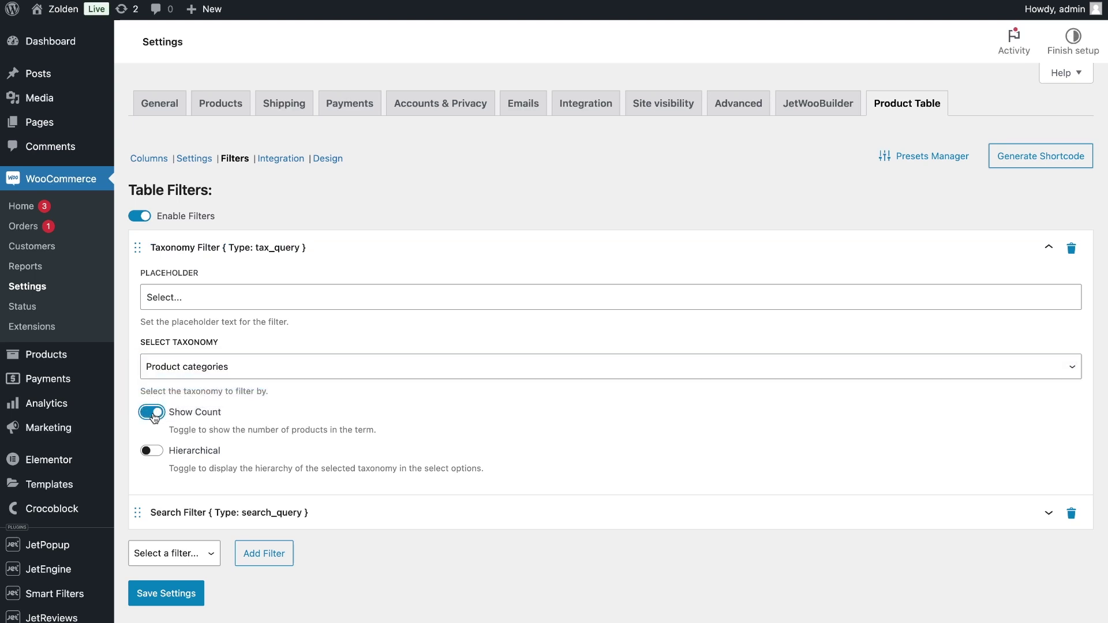
click(152, 451)
click(199, 247)
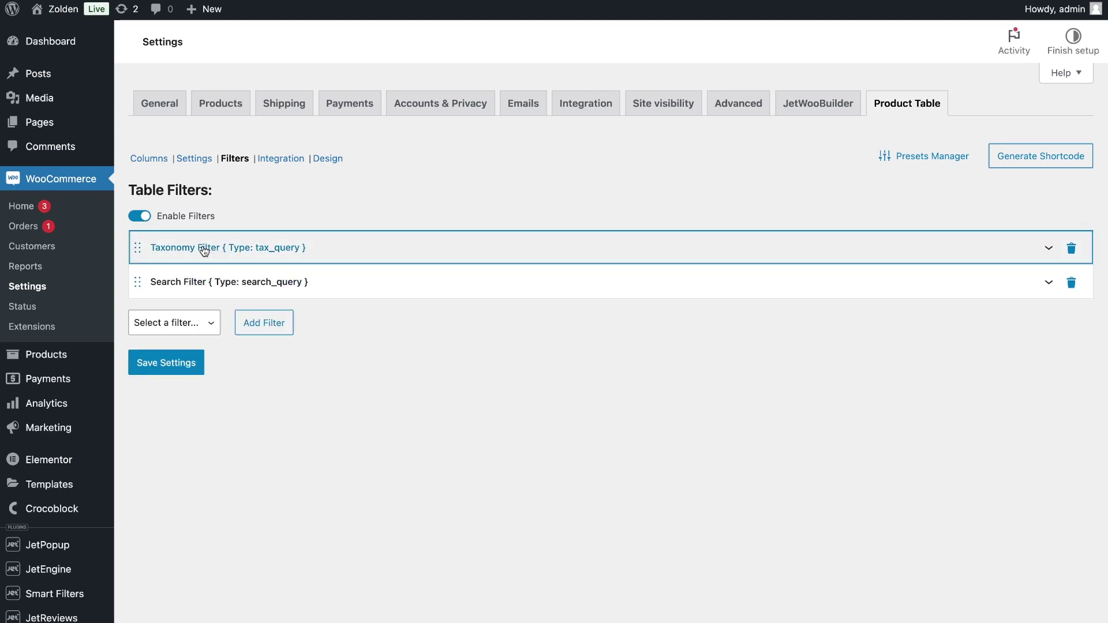
Step: Enable Search on typing in the Search Filter
click(214, 283)
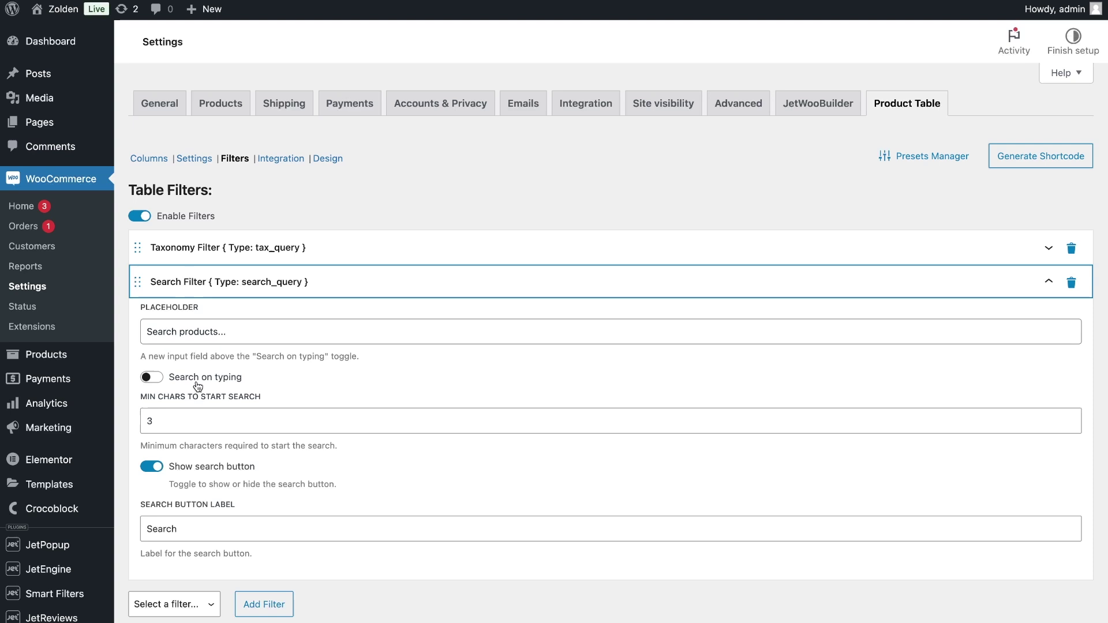
click(154, 379)
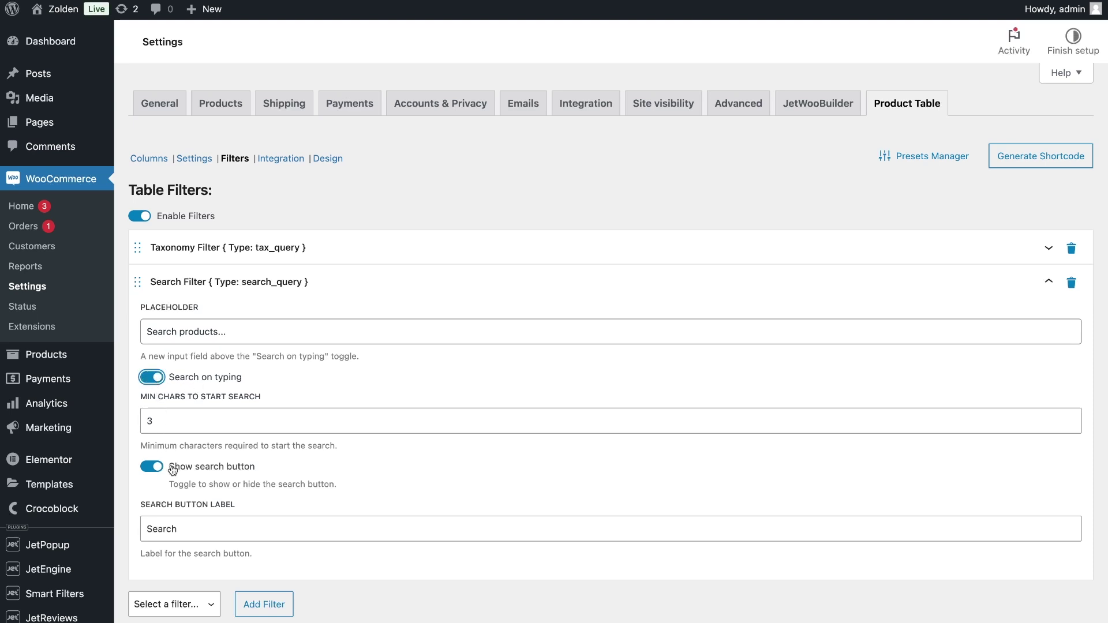
click(211, 285)
click(204, 338)
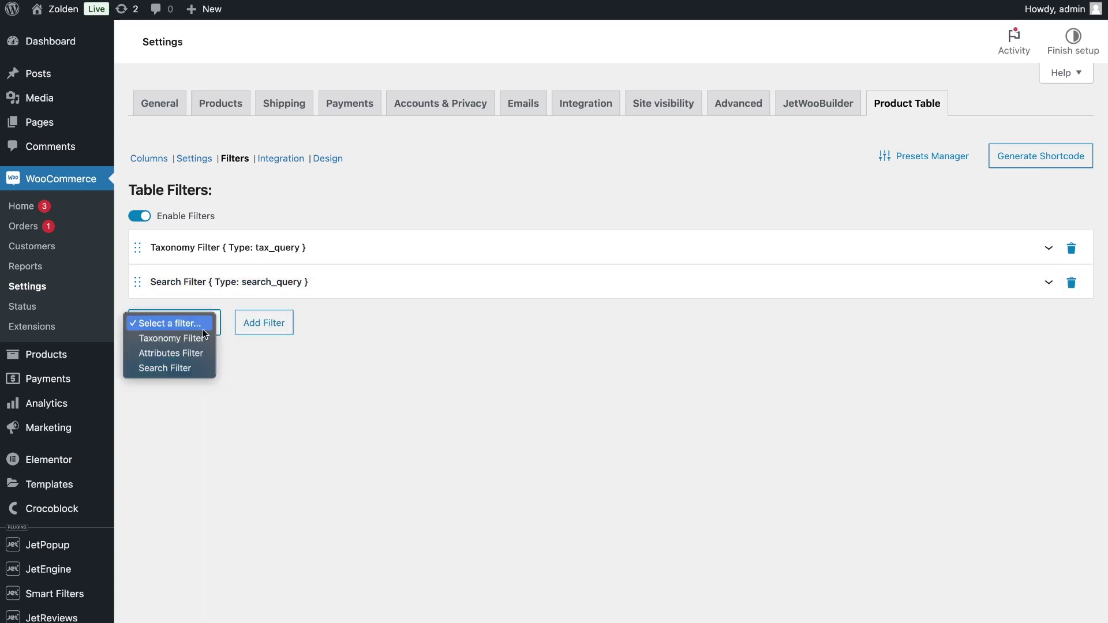
click(203, 328)
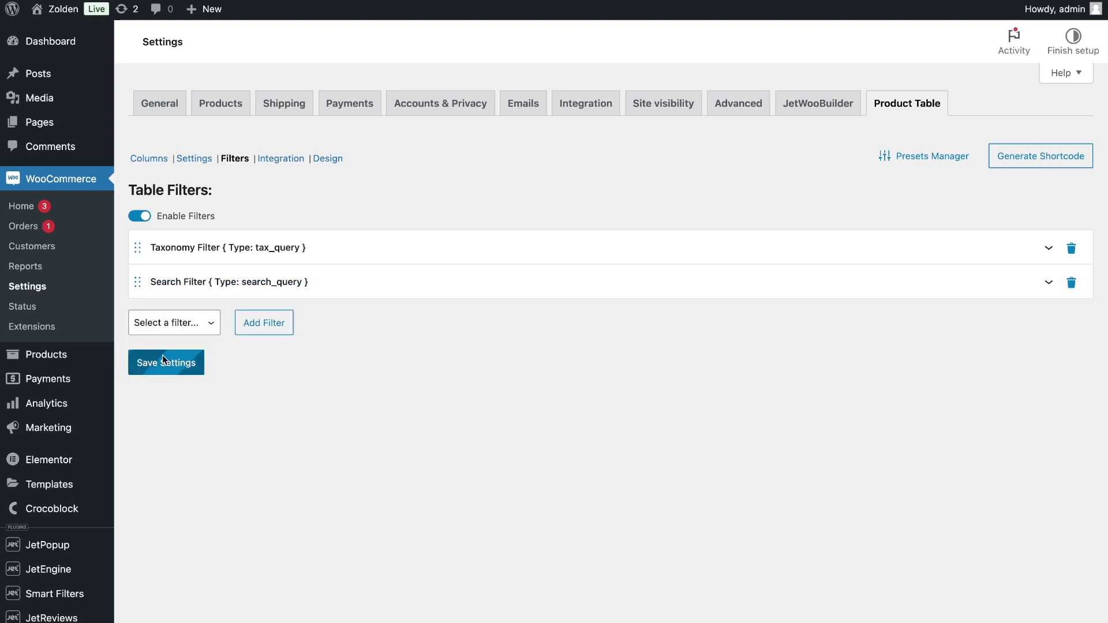
Step: Toggle the Shop Page integration on and back off, then save the Integration settings
click(288, 165)
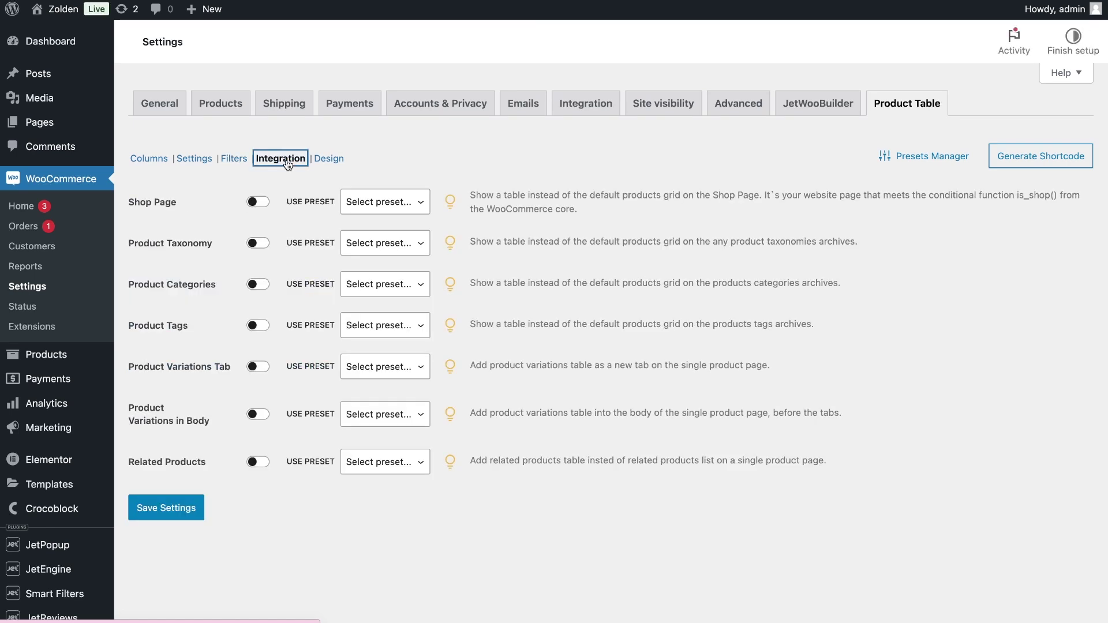
click(261, 202)
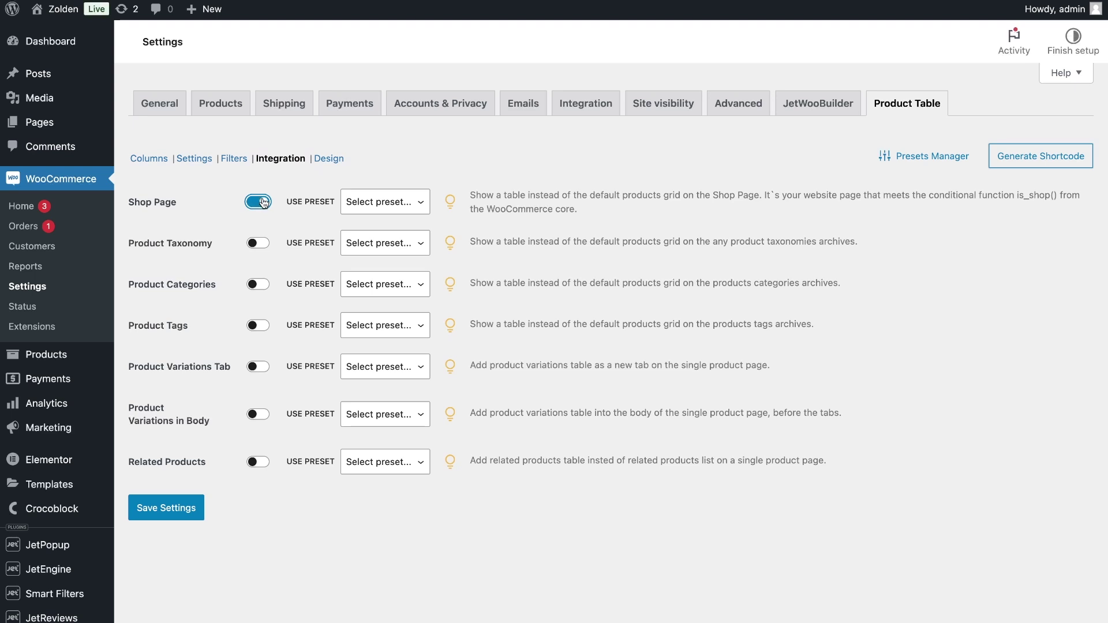
click(303, 201)
click(260, 202)
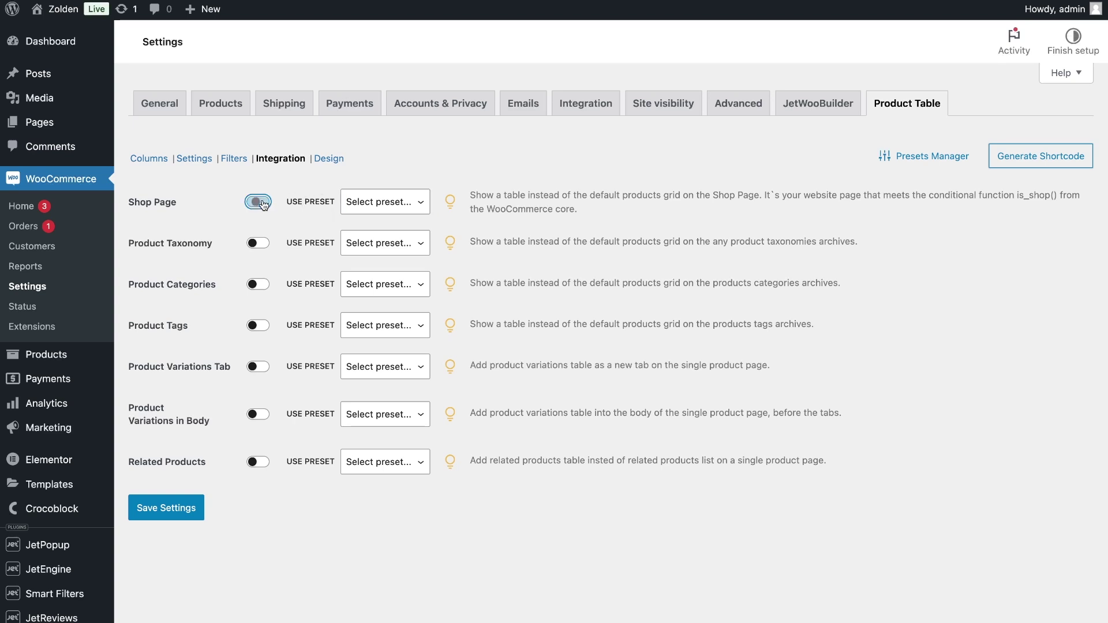
click(165, 517)
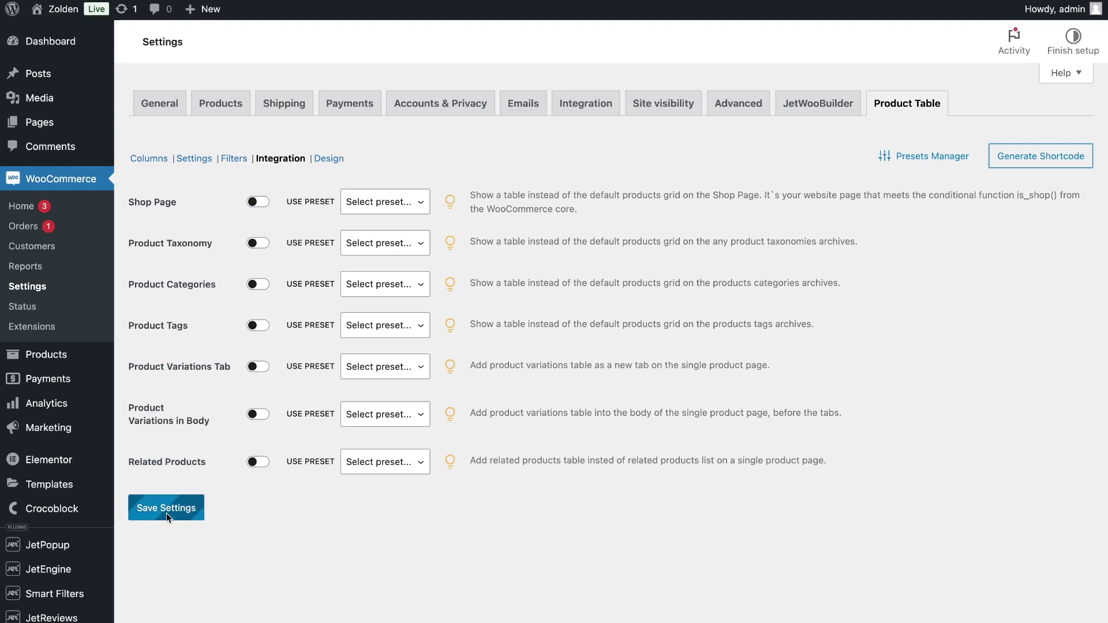
Step: Save the Design settings after expanding Table Body, then return to the Columns section
click(330, 161)
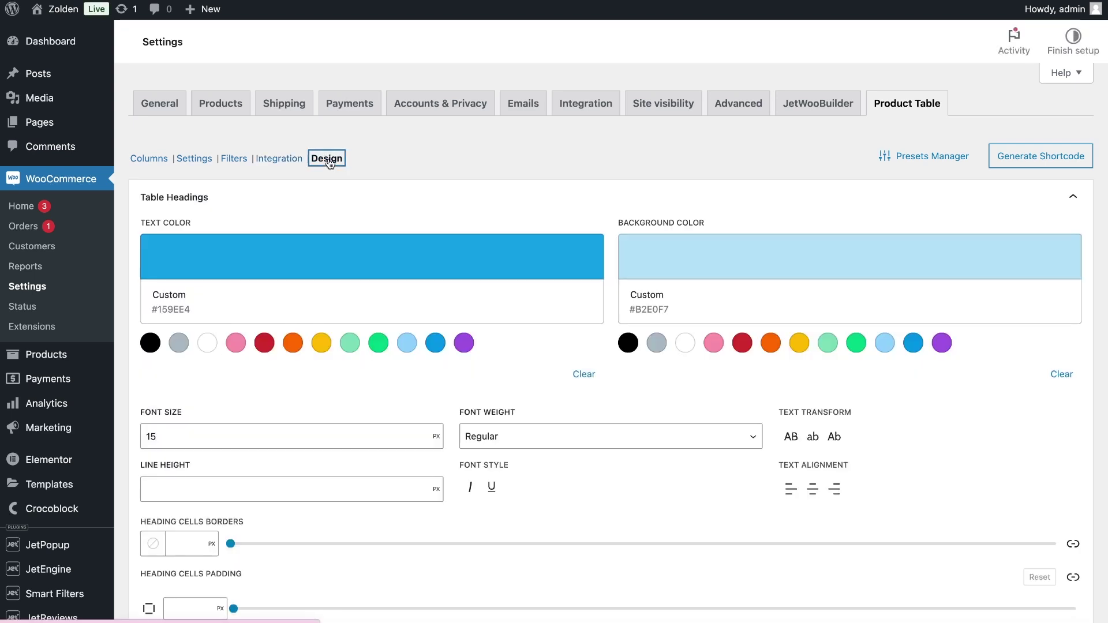
scroll(809, 404, down, 3)
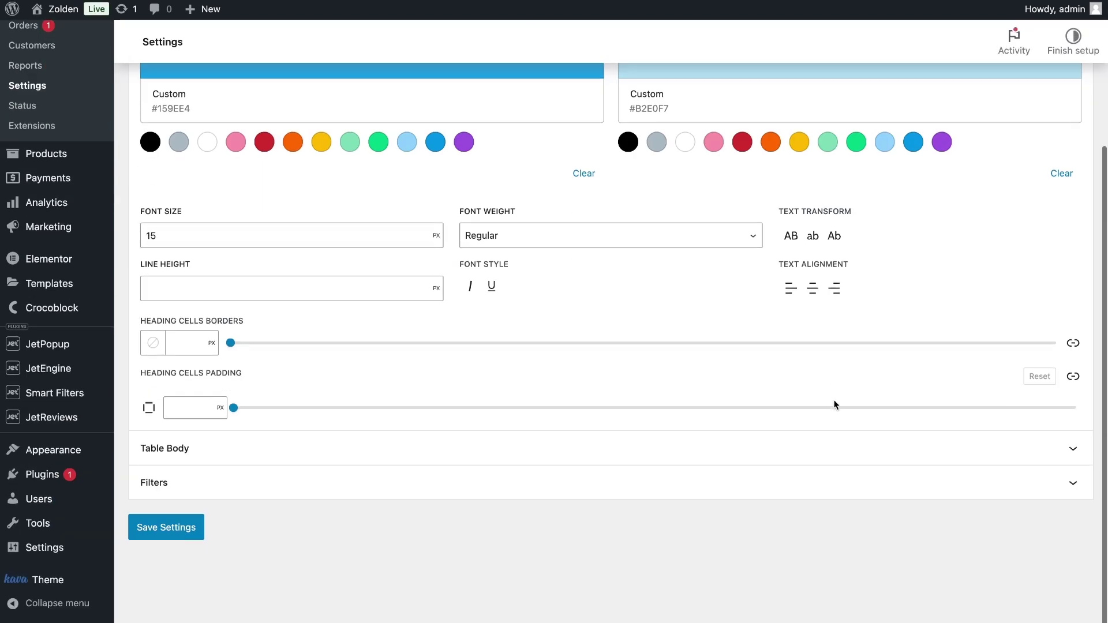
click(753, 470)
scroll(730, 450, down, 5)
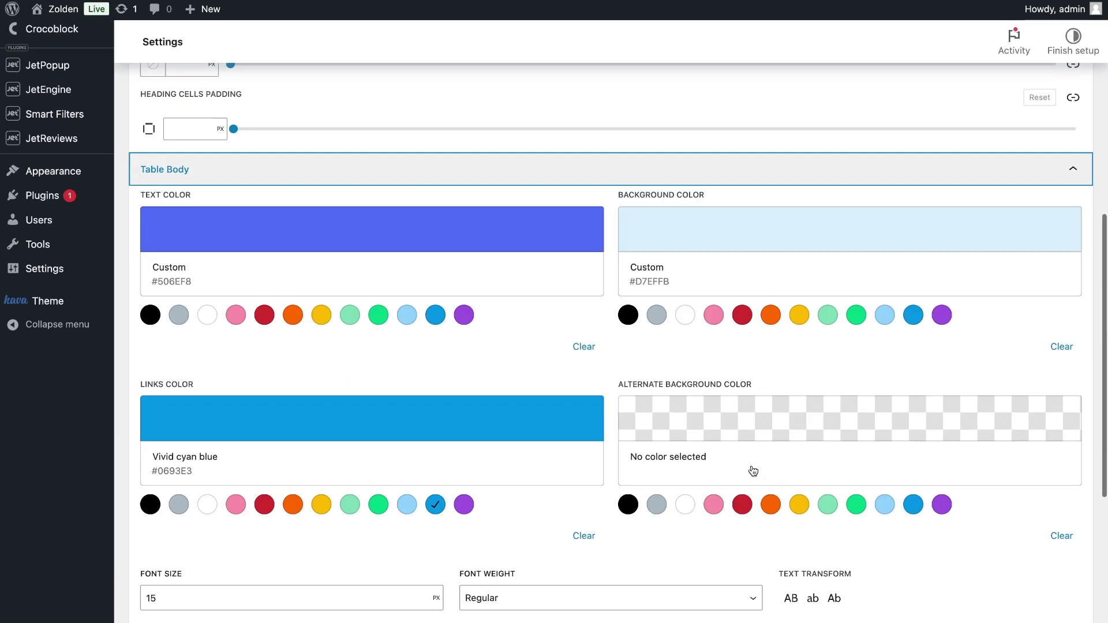
scroll(706, 424, up, 1)
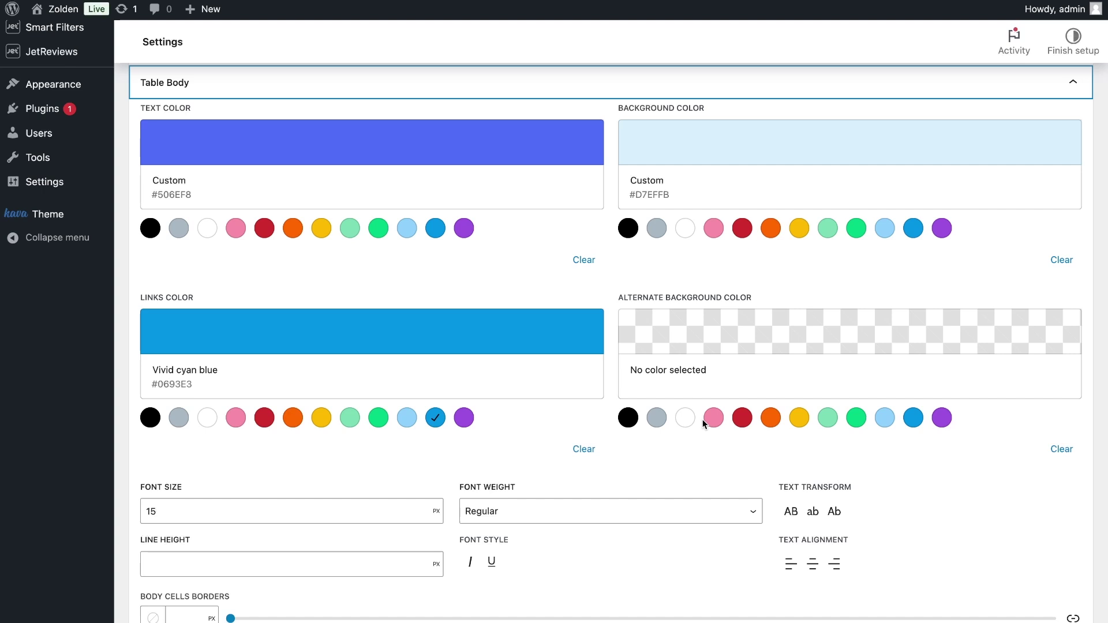
scroll(705, 424, down, 4)
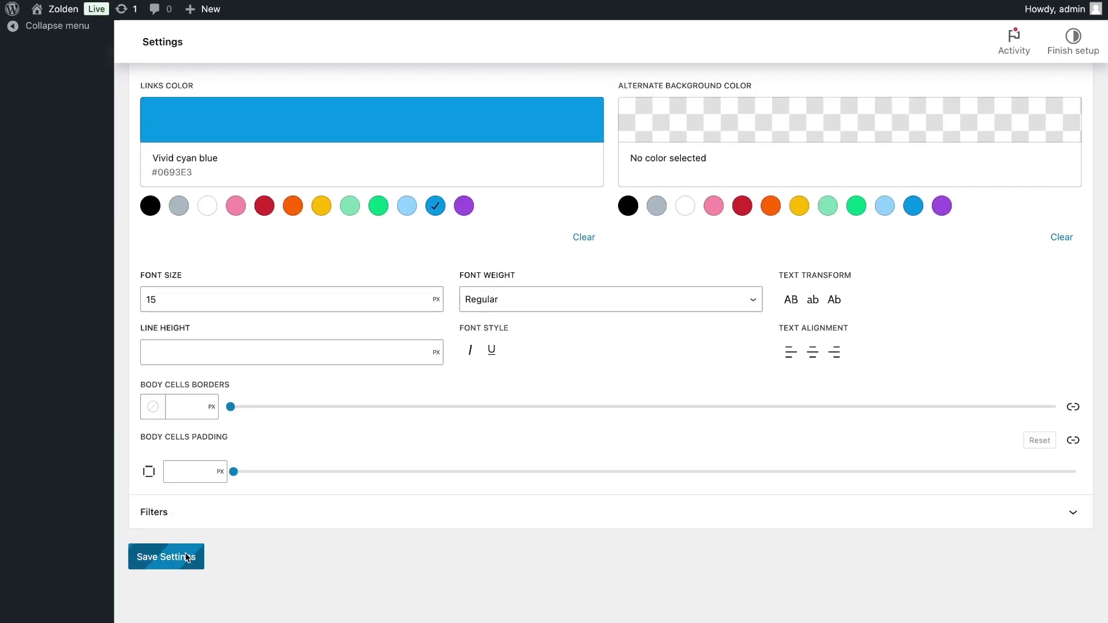
click(186, 557)
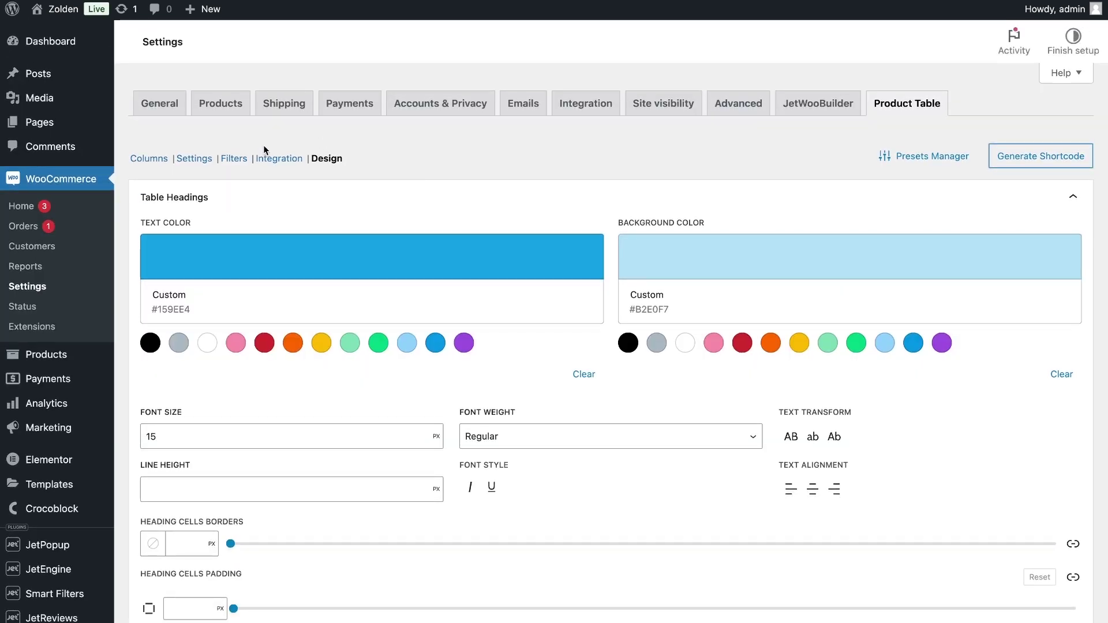
click(145, 158)
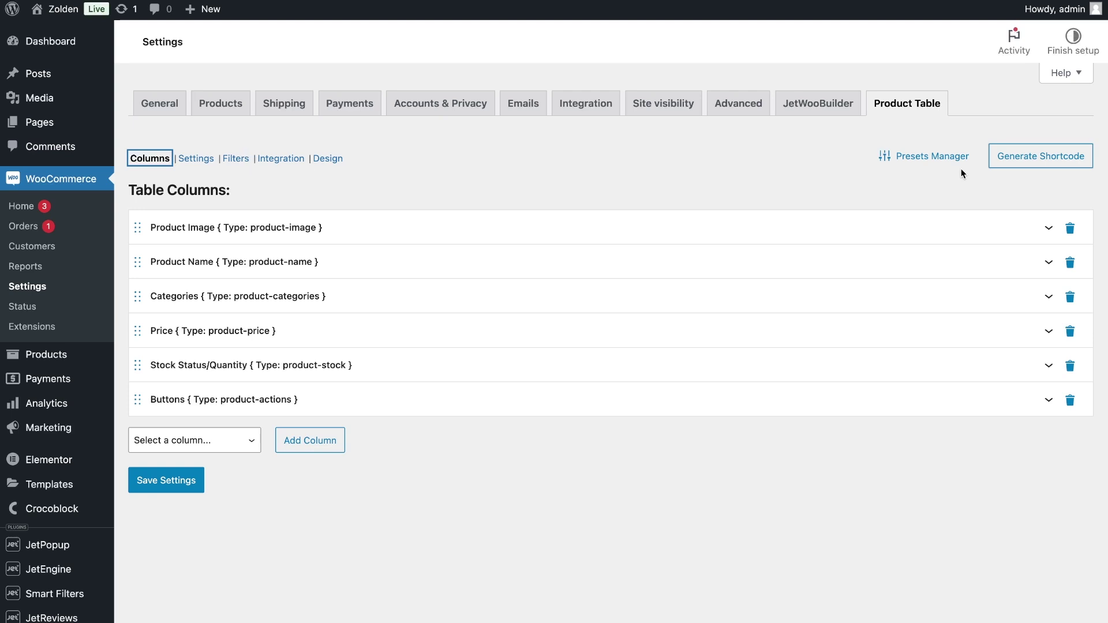
Step: Open the shortcode generator and review its query options, leaving the query type unchanged
click(1023, 153)
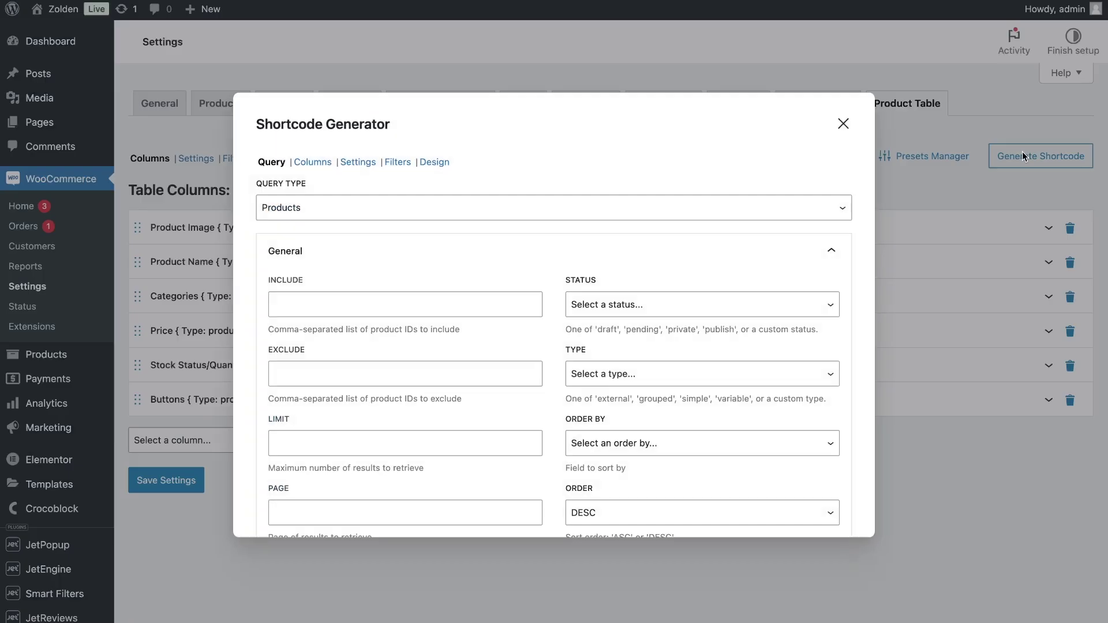
click(786, 248)
click(522, 277)
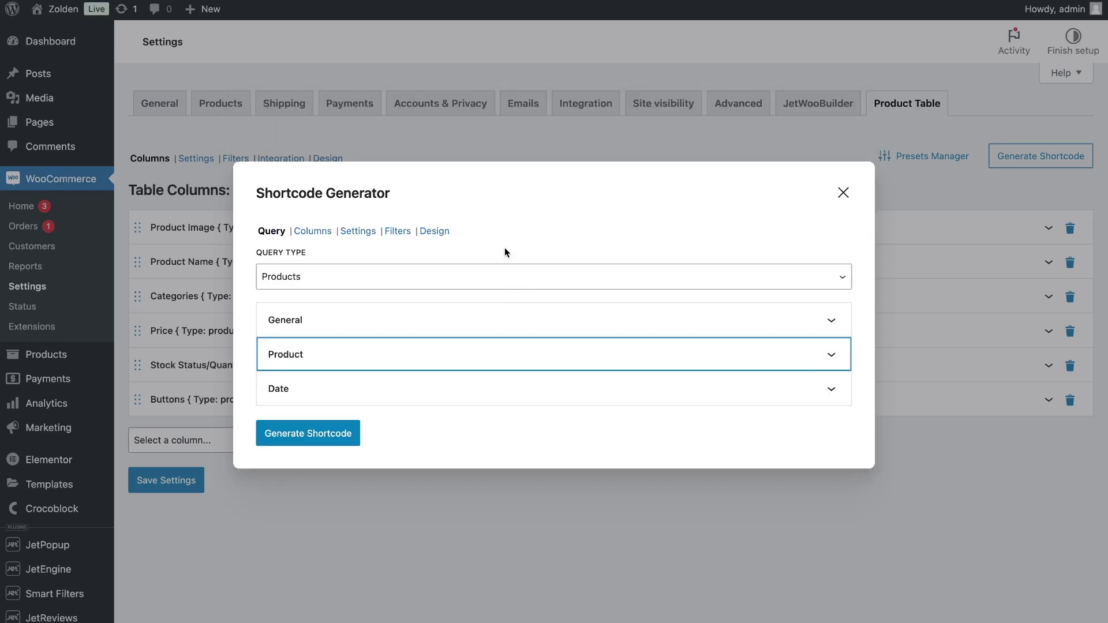
click(494, 272)
click(492, 263)
Step: Review the Columns, Settings and Filters tabs, then generate and copy the product table shortcode
click(317, 232)
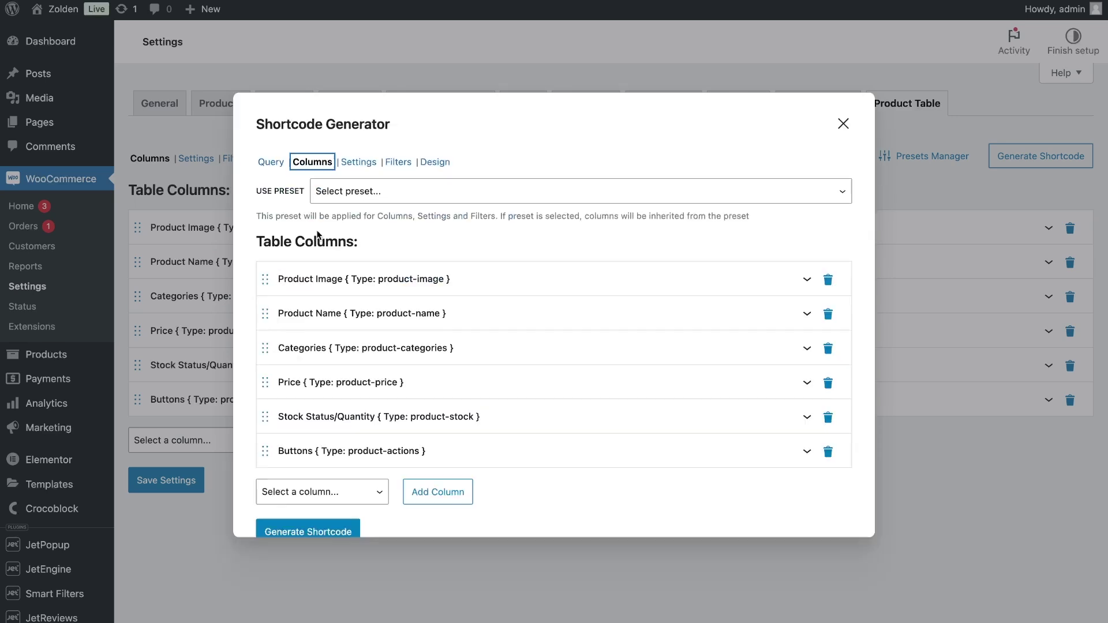
click(365, 169)
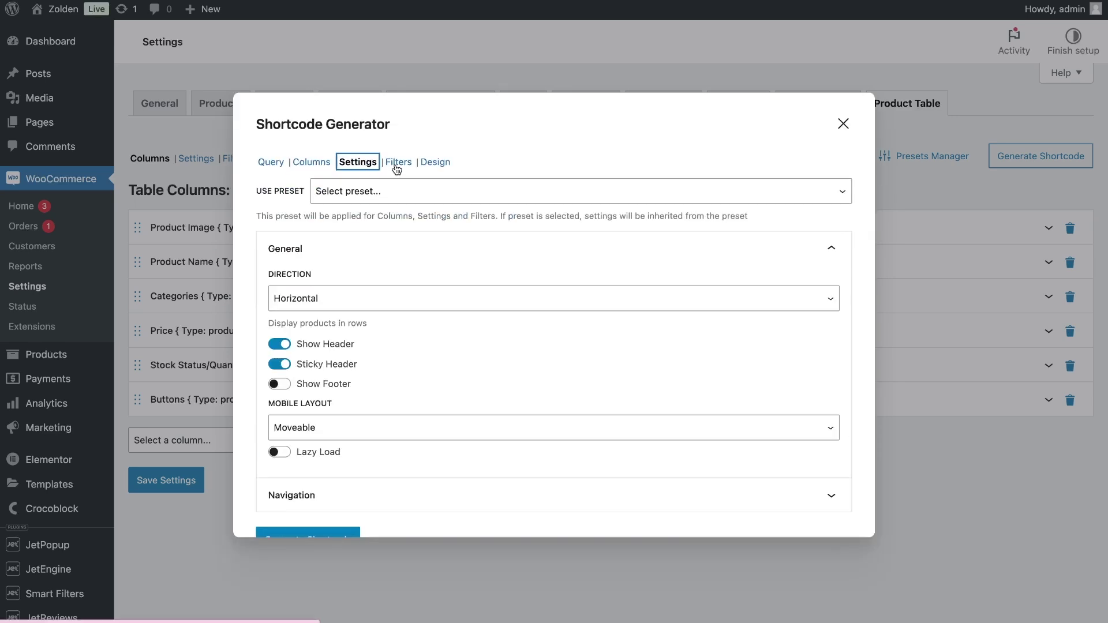
click(392, 164)
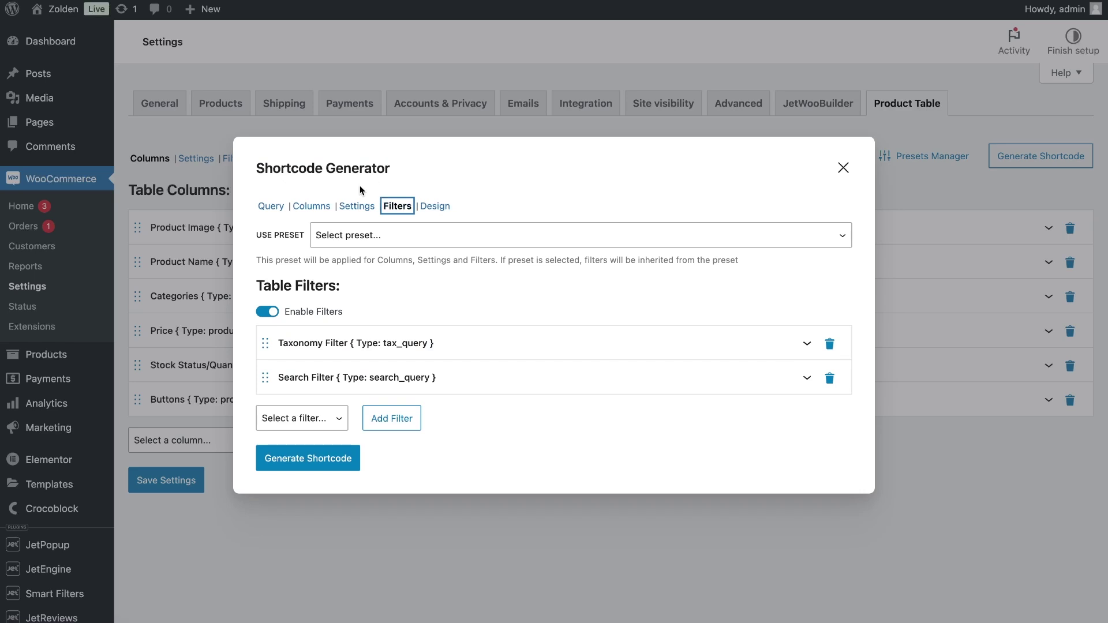
click(271, 206)
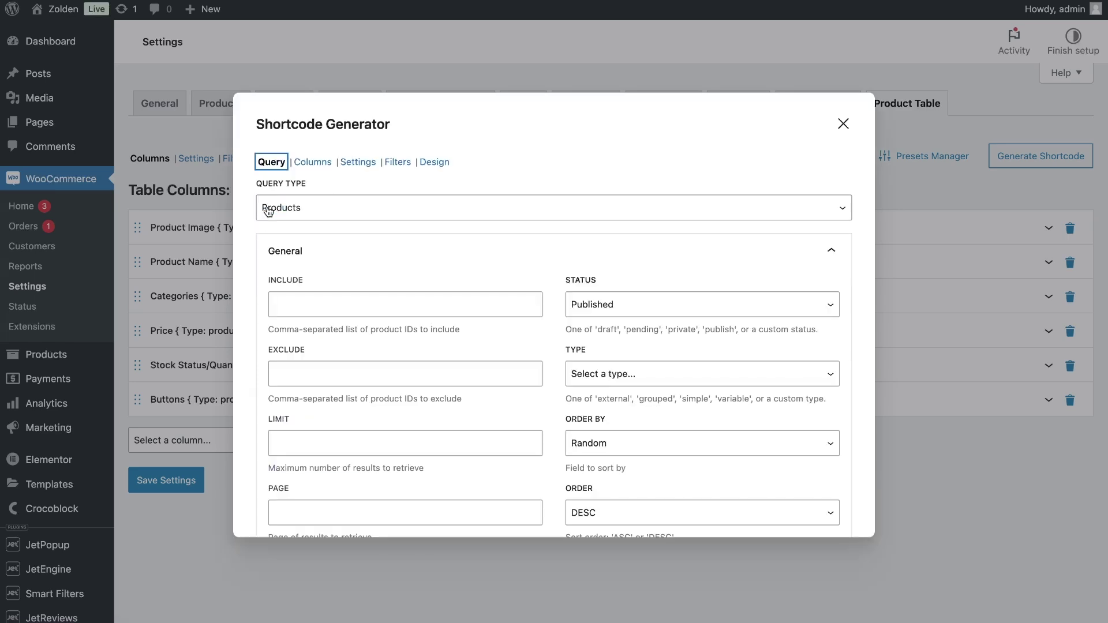
click(333, 252)
click(313, 430)
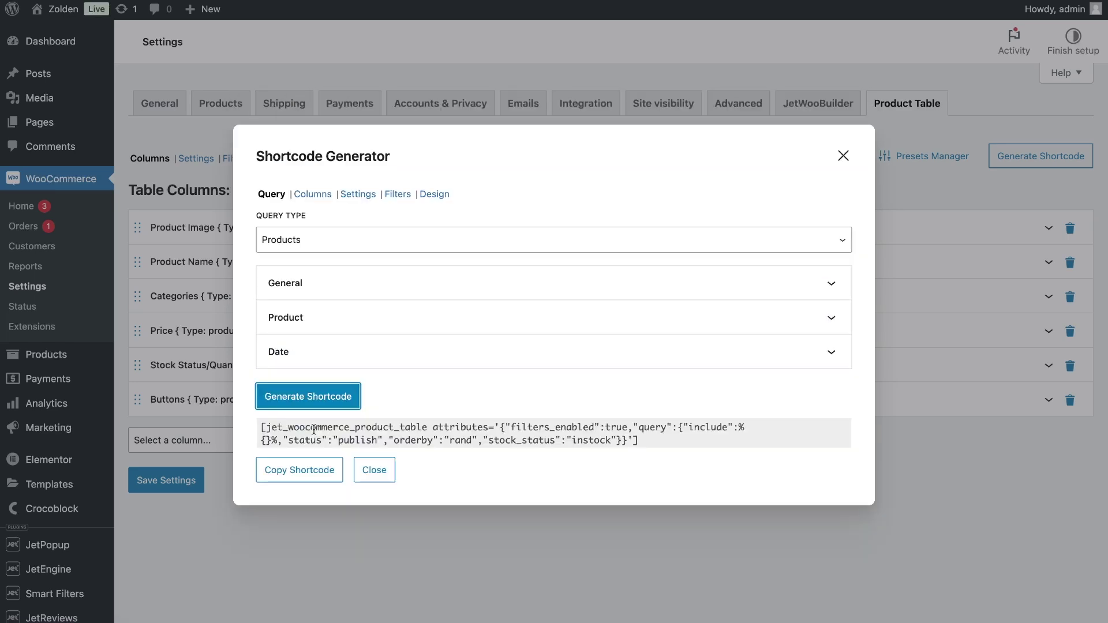
click(328, 470)
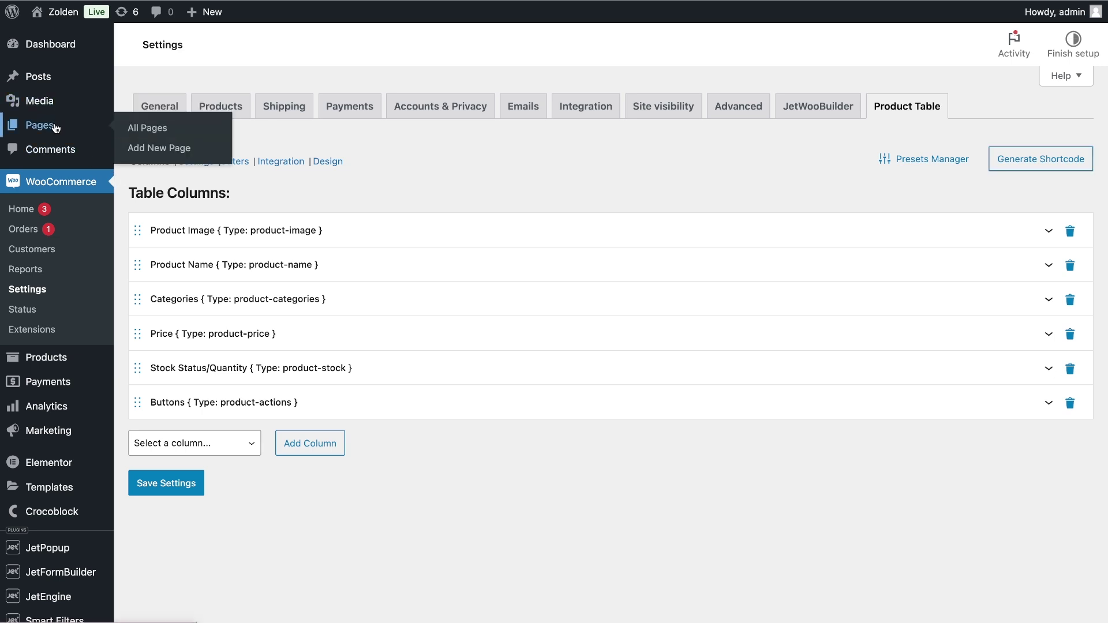
Step: Open the Home page from the Pages list for editing in Elementor
click(55, 127)
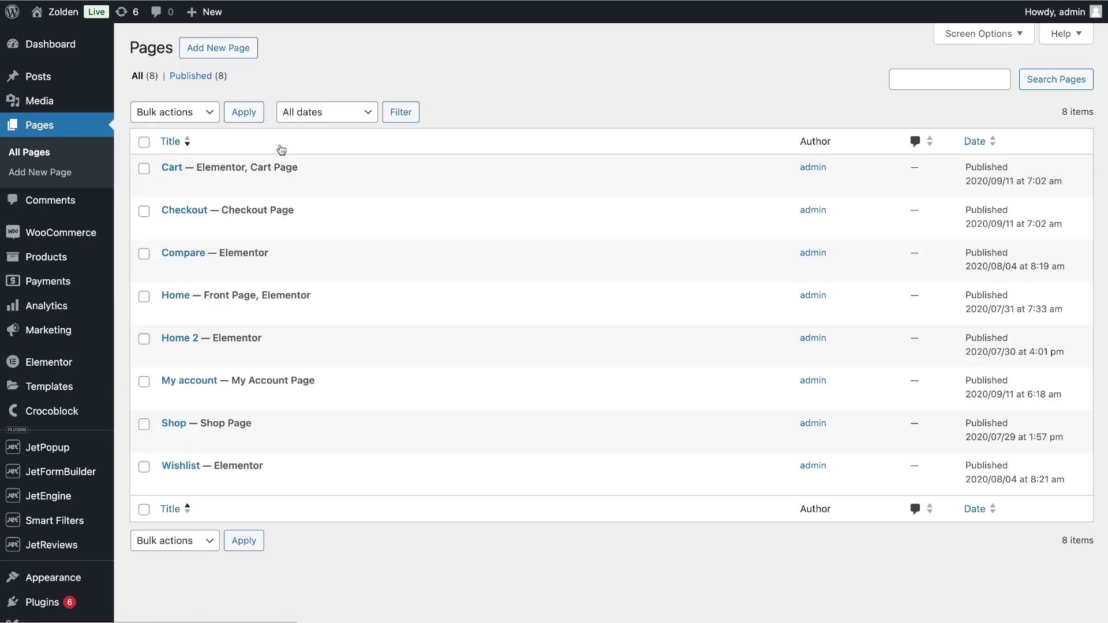
mouse_move(283, 290)
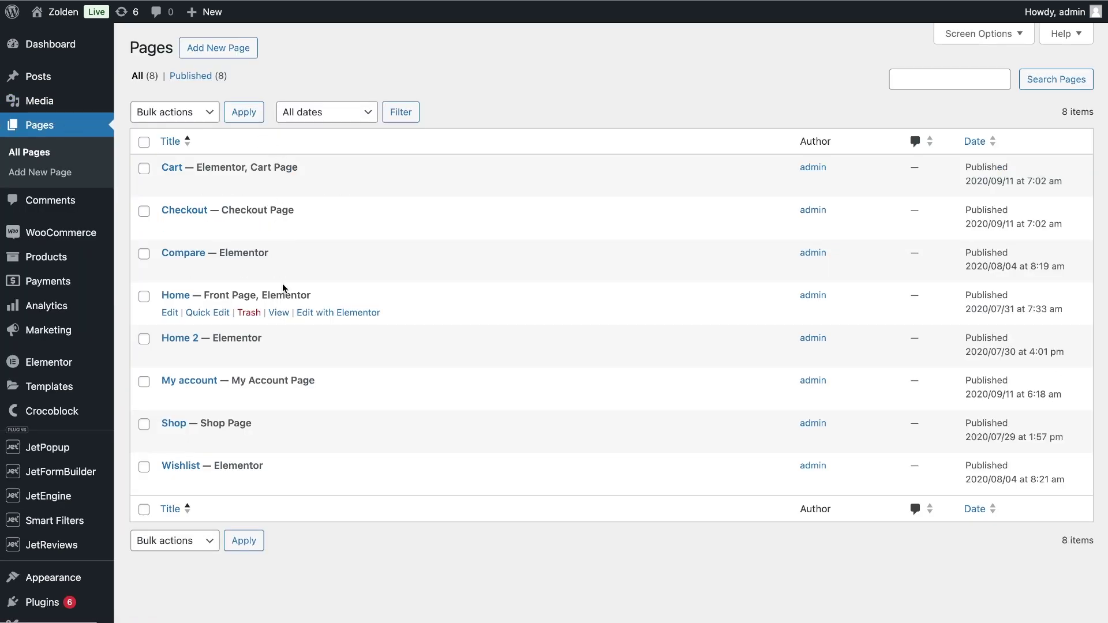
click(171, 315)
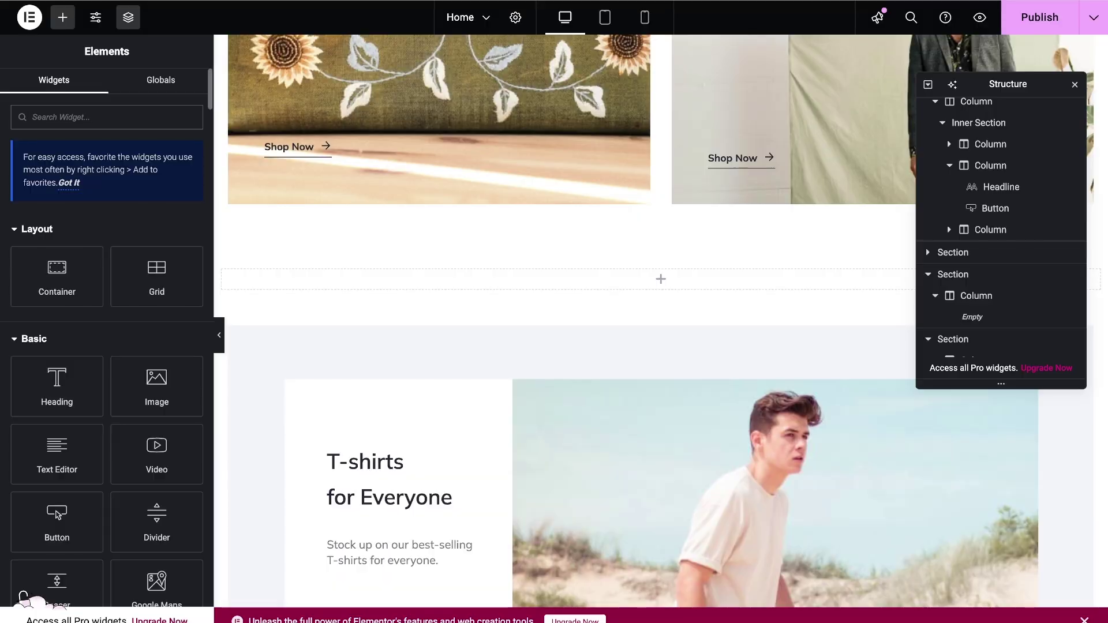
Step: Search widgets for 'tabl' and drag the Product Table widget into the Home page's empty section
text(tabl)
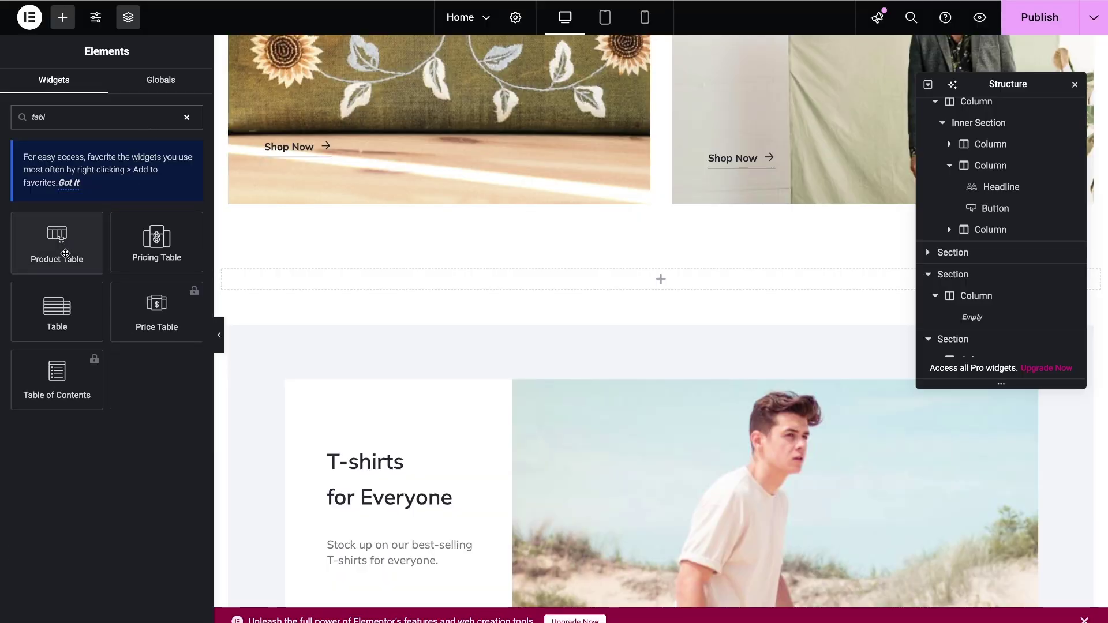
drag(62, 248, 420, 276)
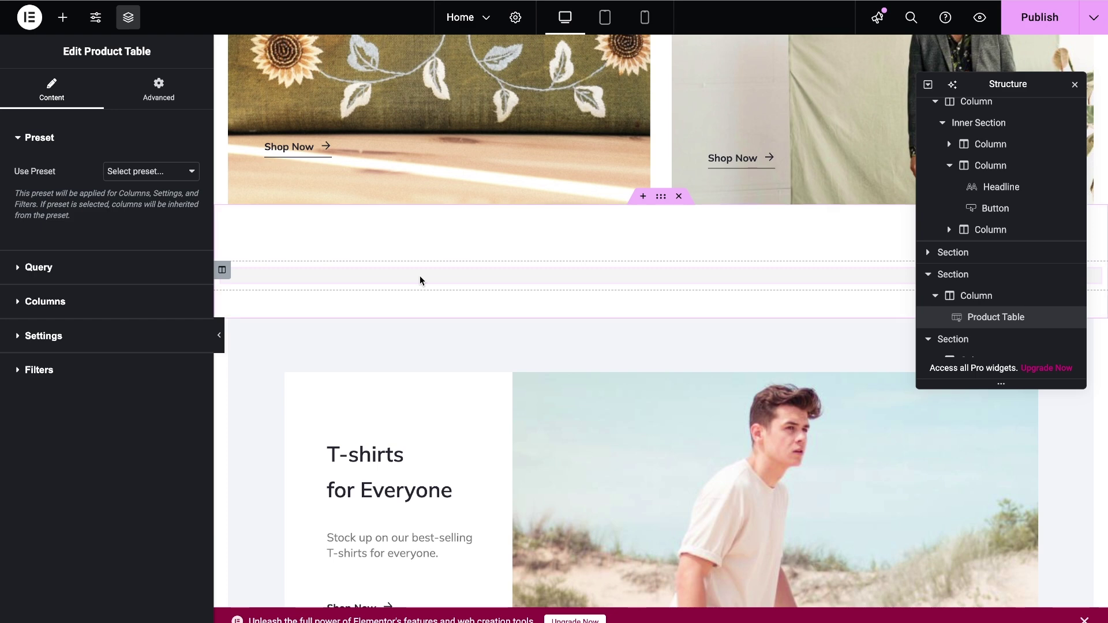
scroll(292, 240, down, 2)
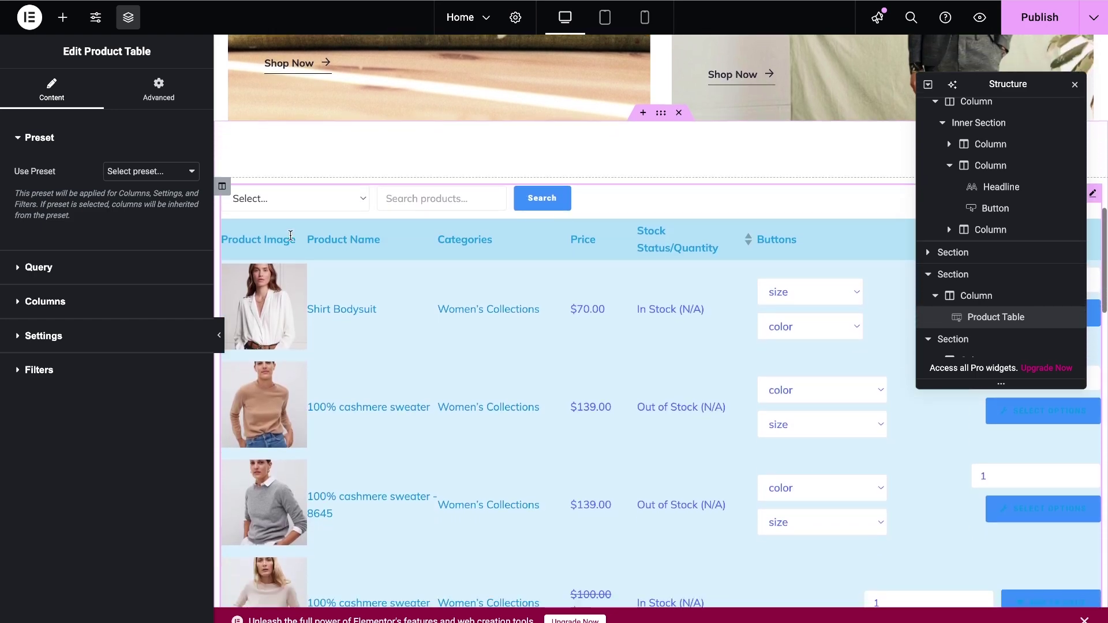
Step: In the table's Query options, set Product Status to Published and Product Type to Simple product
click(174, 172)
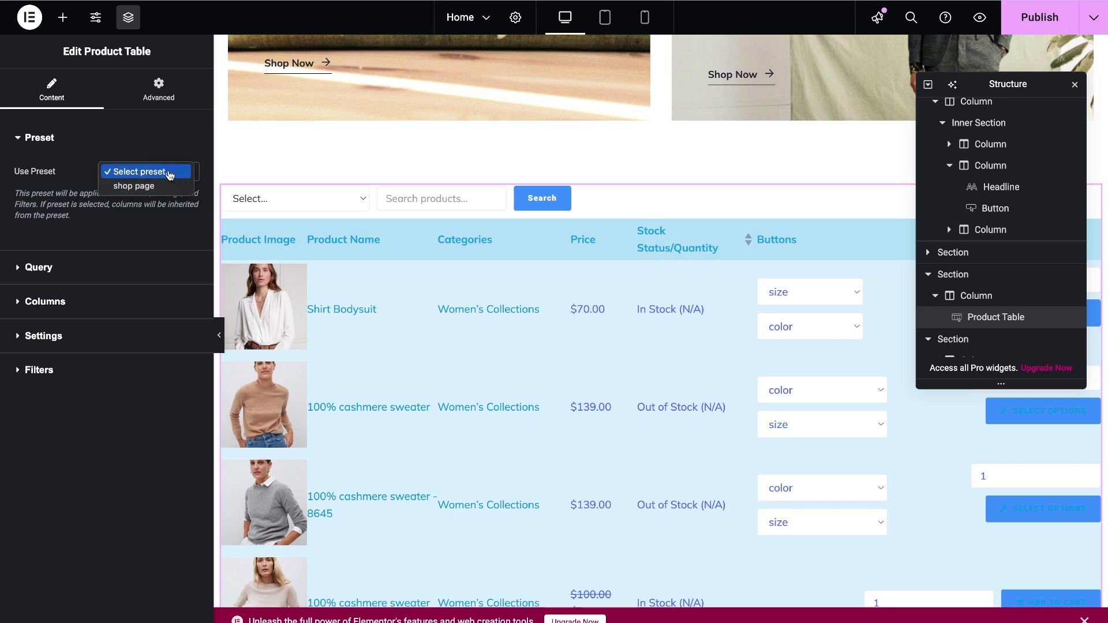
click(168, 215)
click(151, 269)
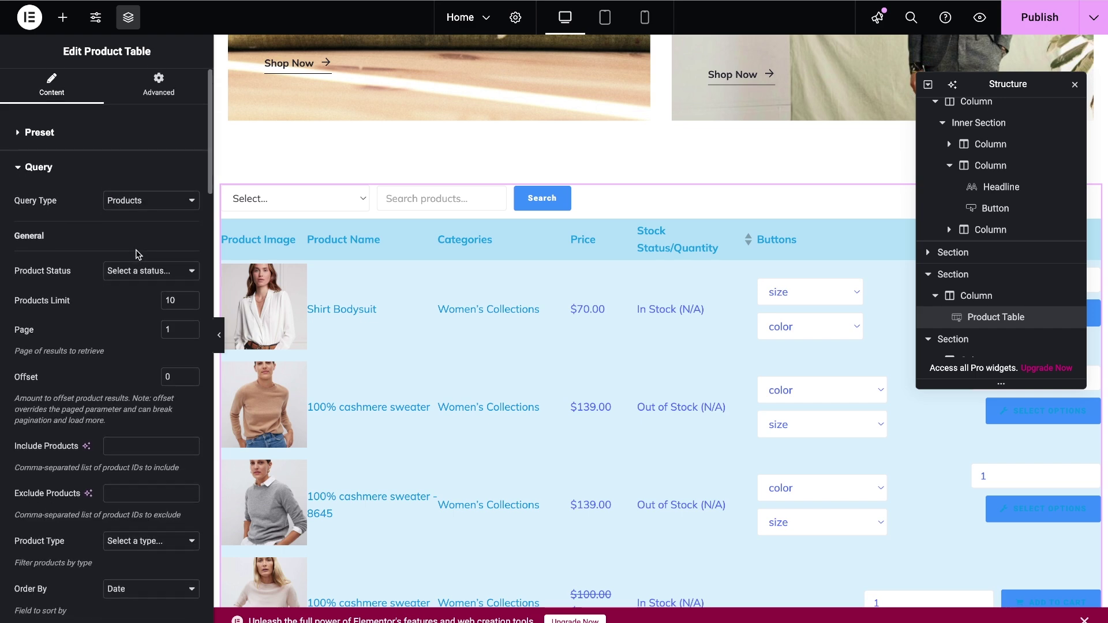
scroll(140, 248, down, 2)
click(142, 217)
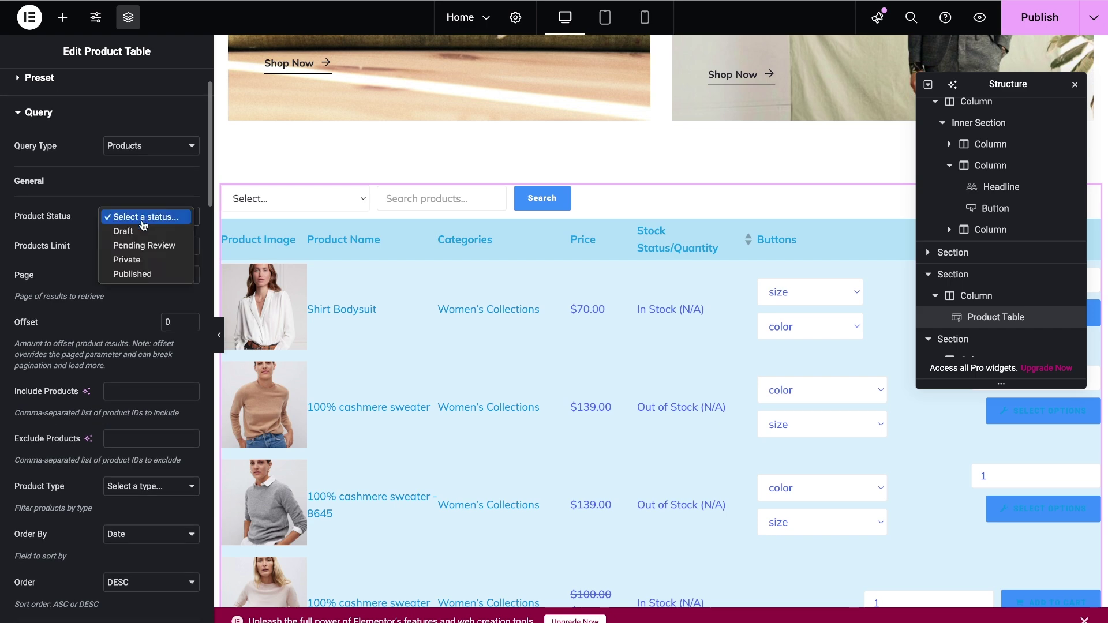
click(148, 274)
scroll(148, 276, down, 1)
scroll(148, 276, down, 3)
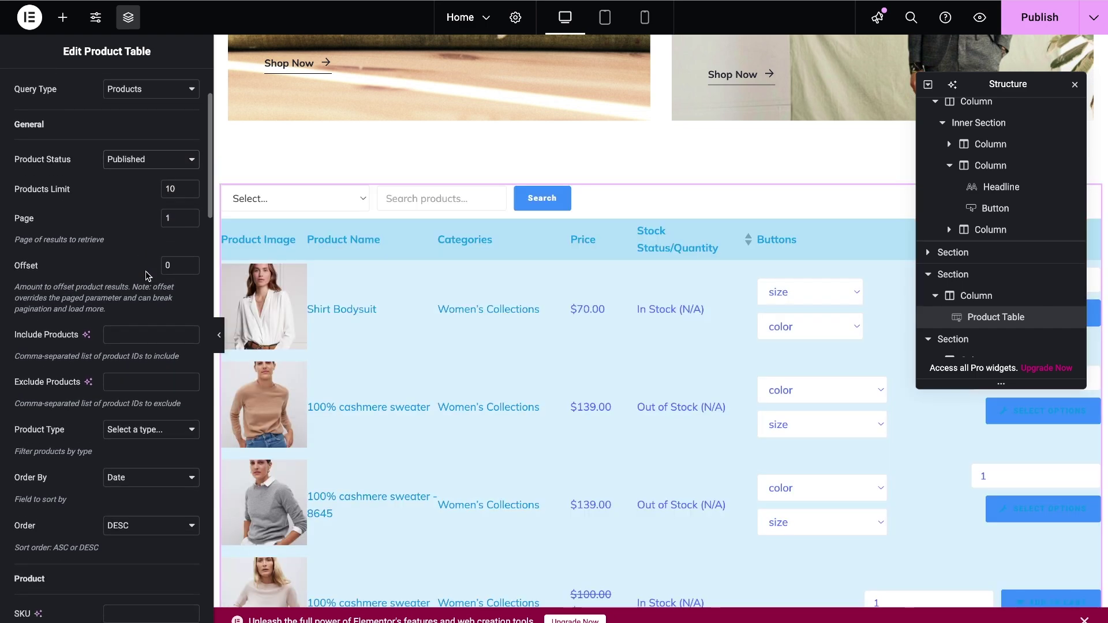
click(151, 365)
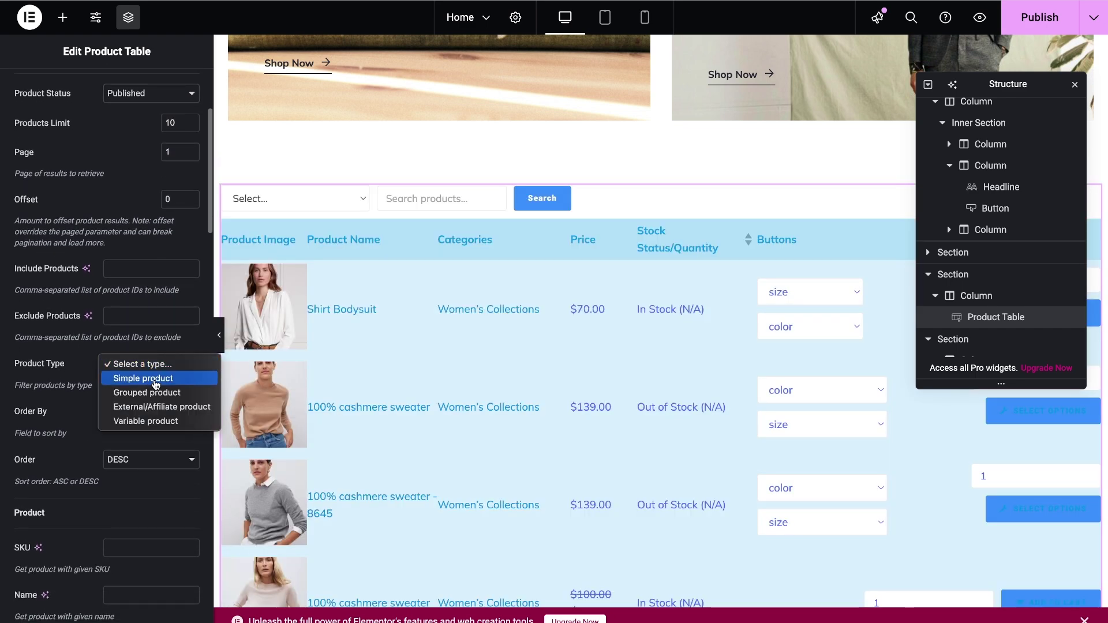
click(155, 380)
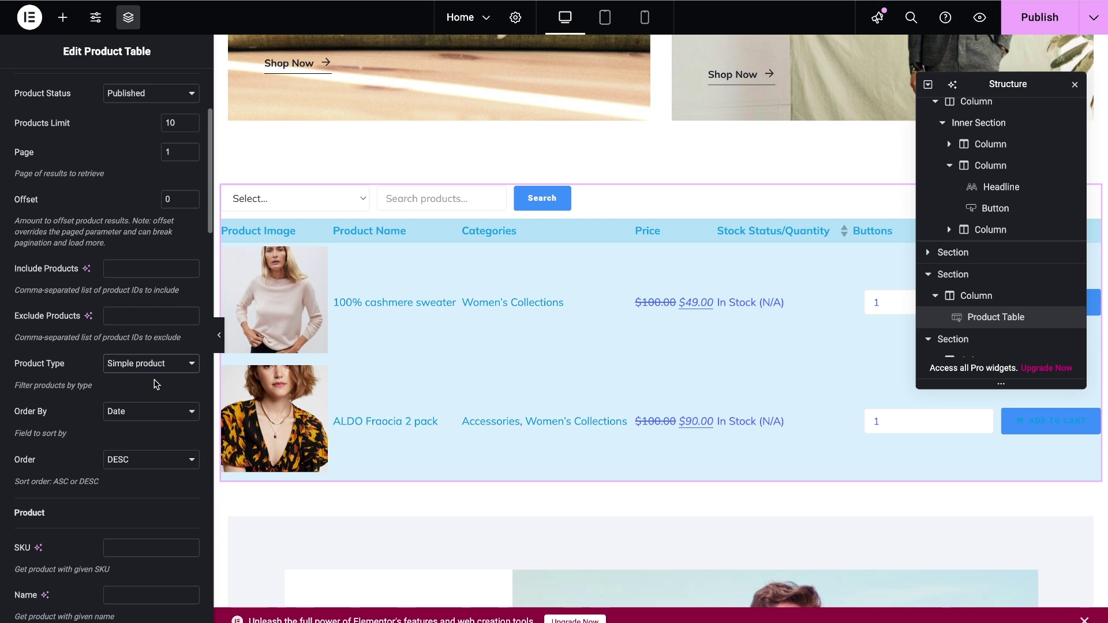
scroll(154, 386, up, 6)
Step: Turn Inherit global columns off and back on so the table uses the global column setup
click(123, 180)
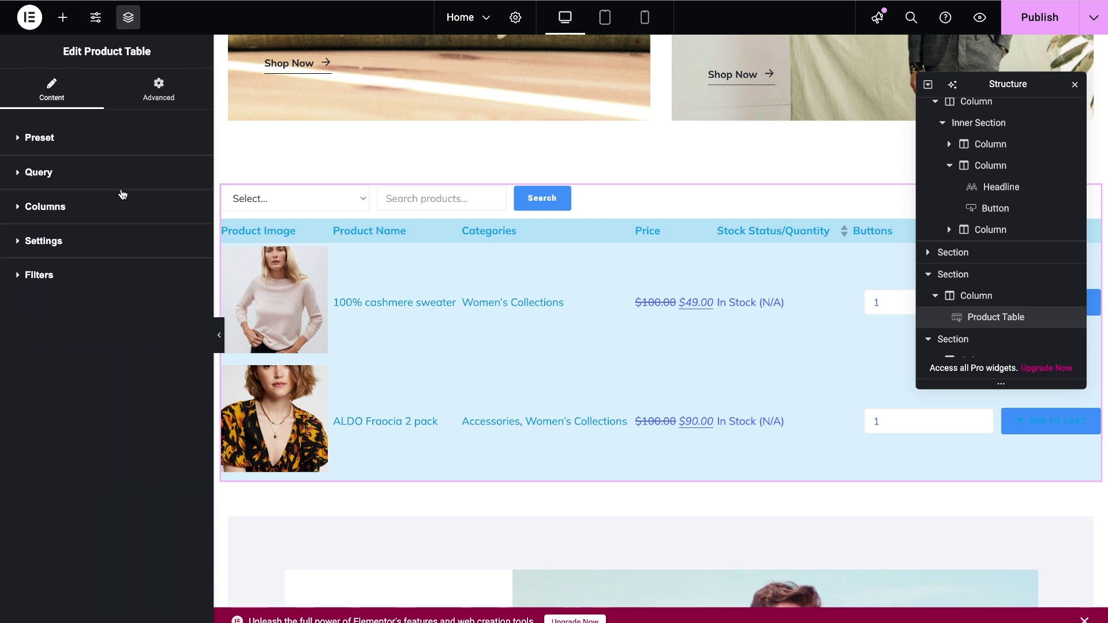
click(119, 212)
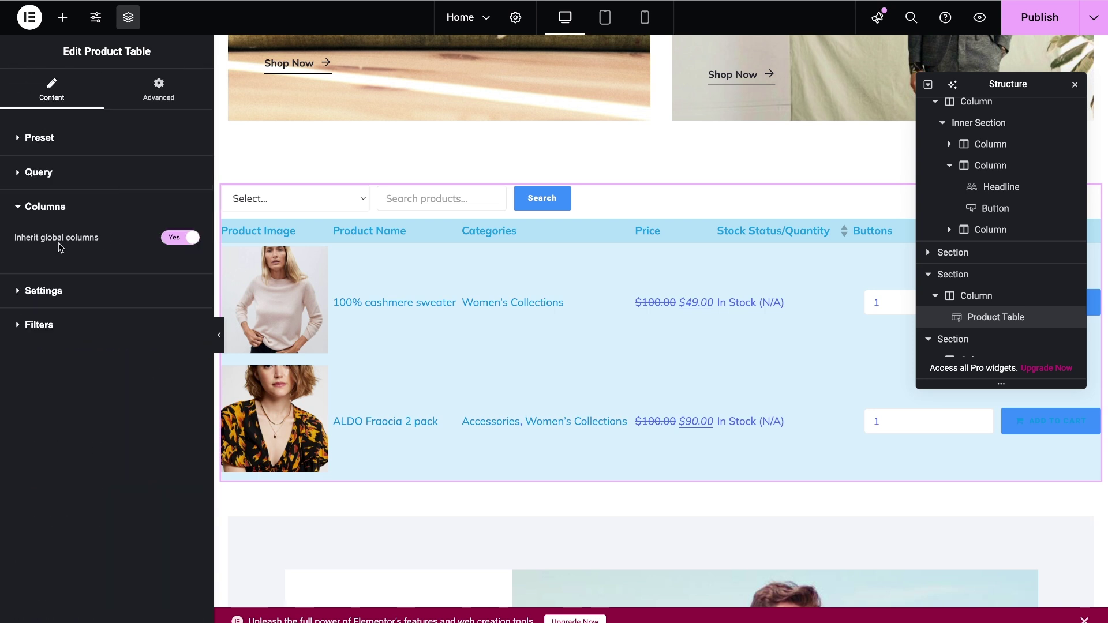
click(177, 242)
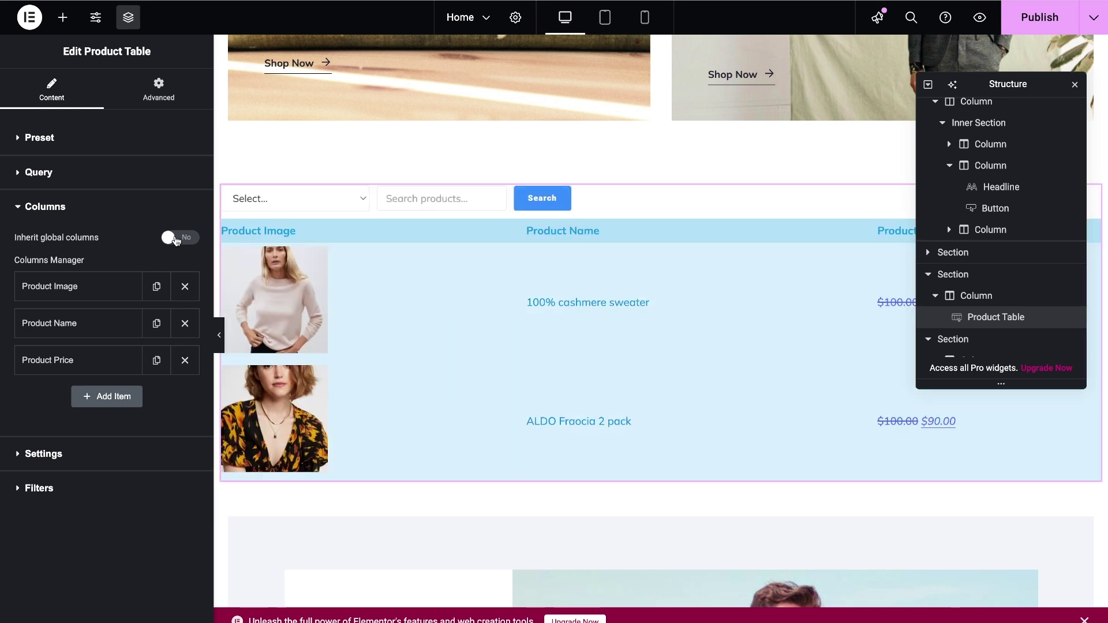
click(95, 398)
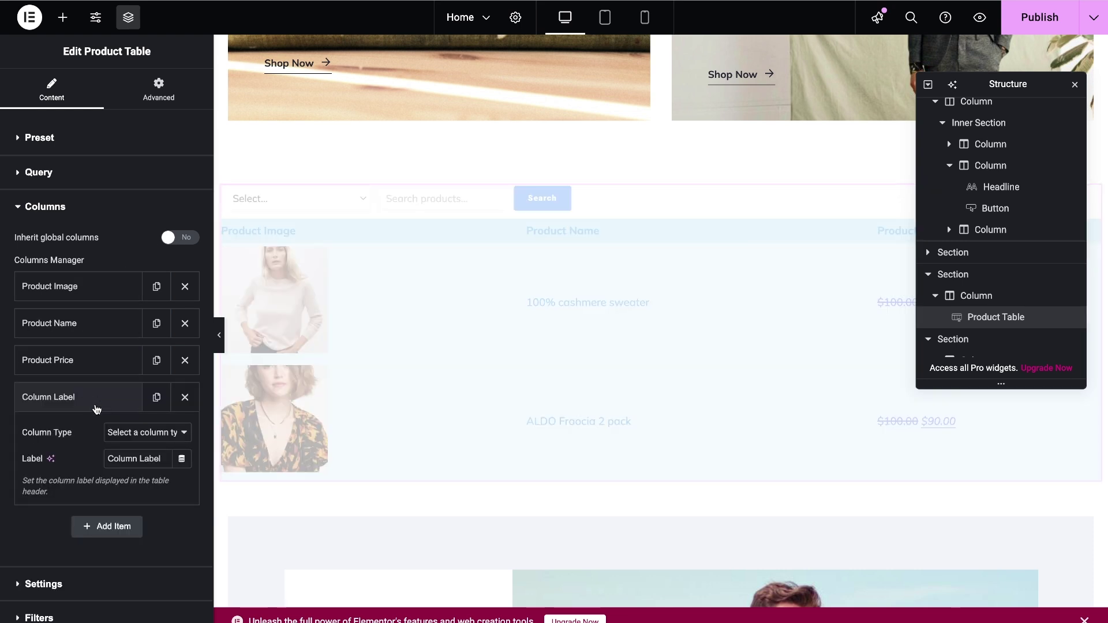
click(139, 438)
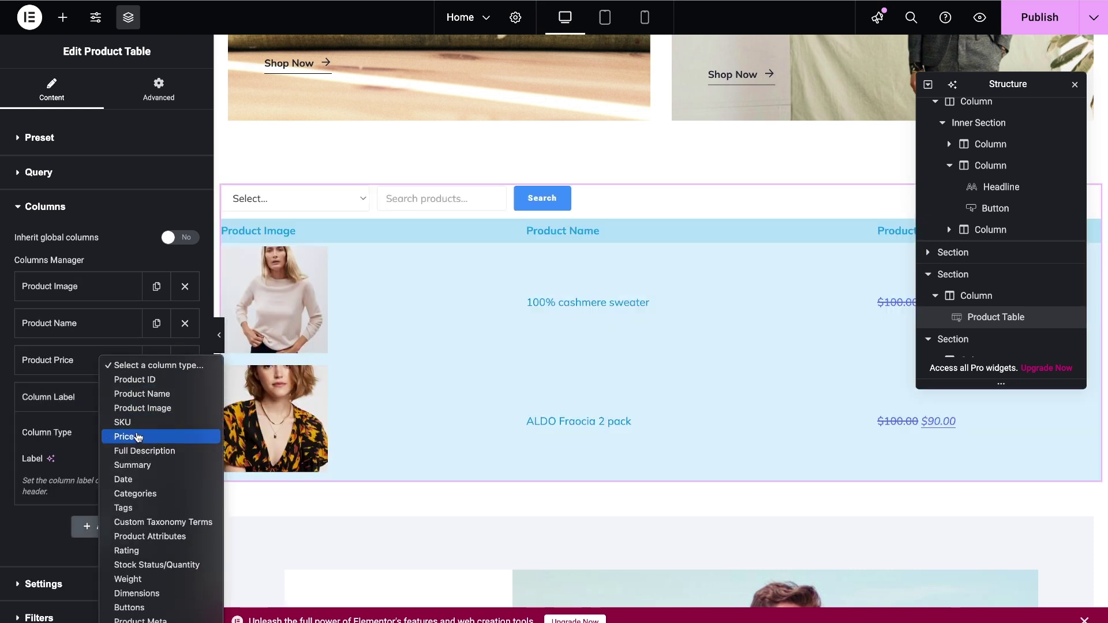
click(137, 263)
drag(175, 245, 176, 242)
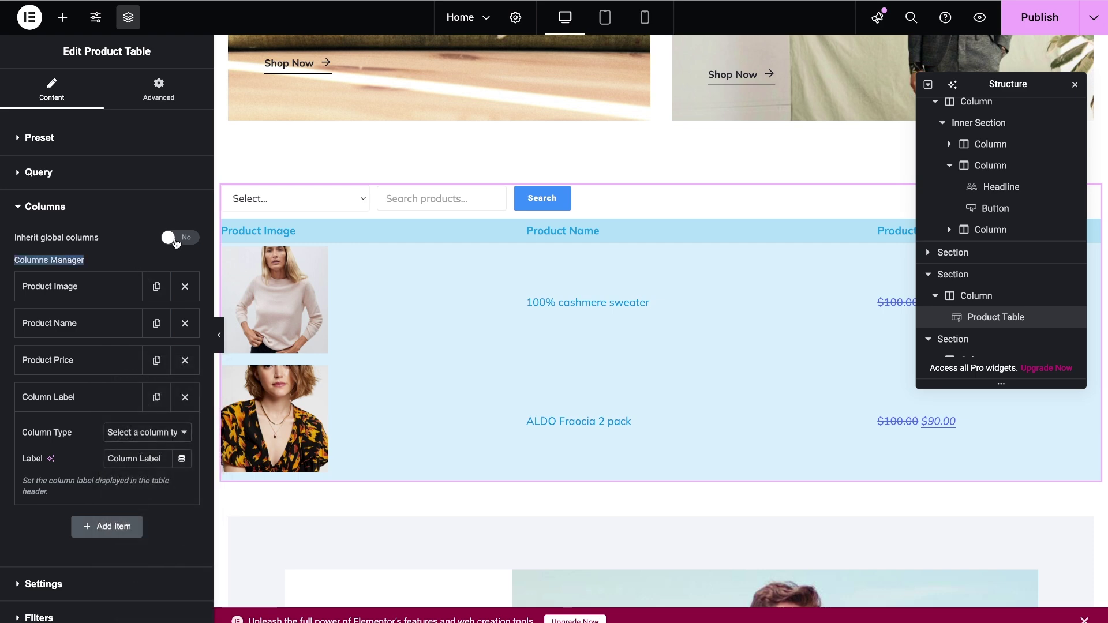
click(176, 243)
Step: Keep Inherit global filters on after checking the Taxonomy category filter, then publish the page
click(96, 300)
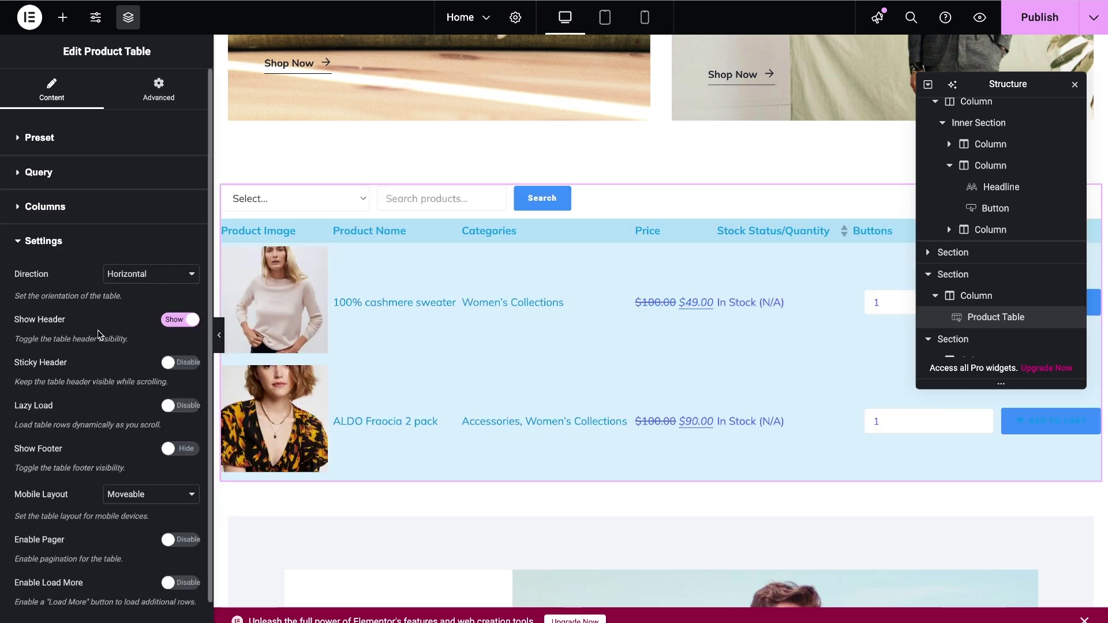
scroll(98, 334, down, 1)
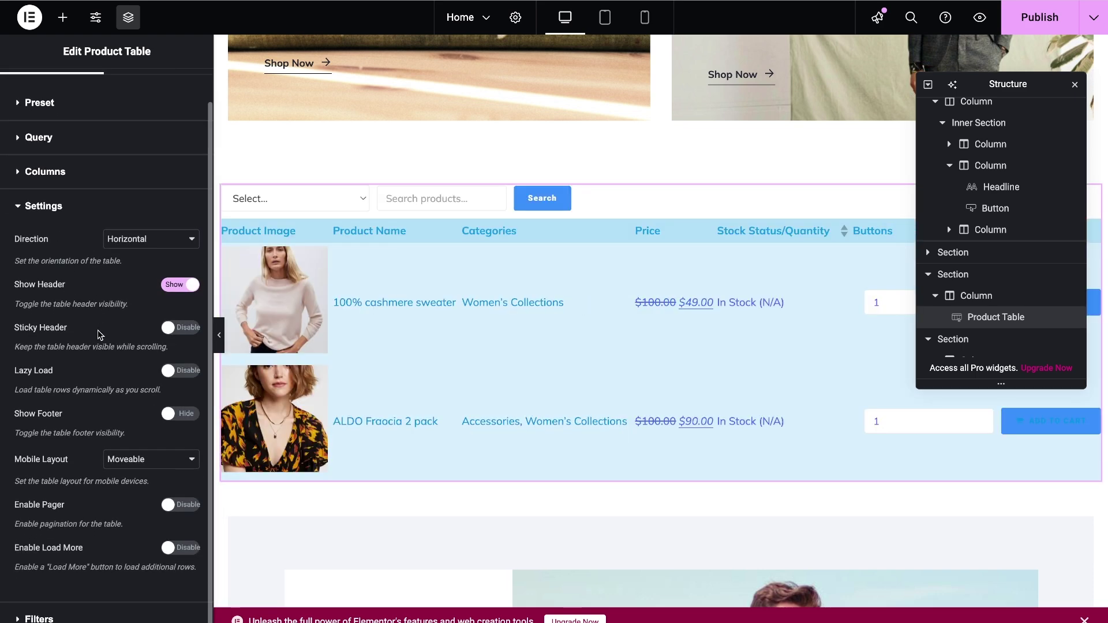
click(90, 209)
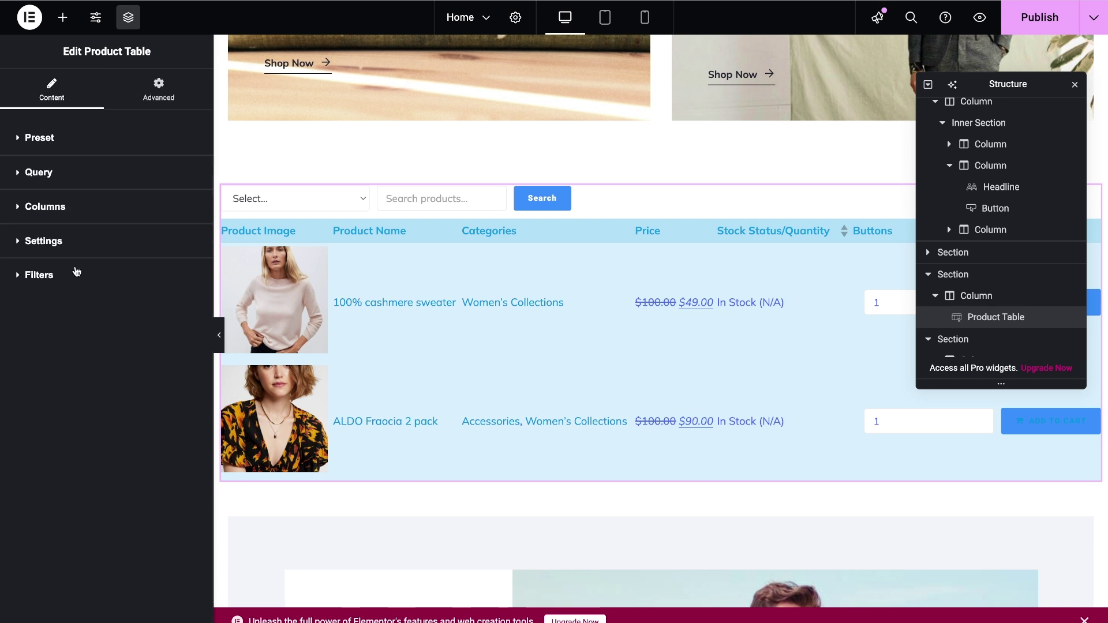
click(75, 275)
click(176, 306)
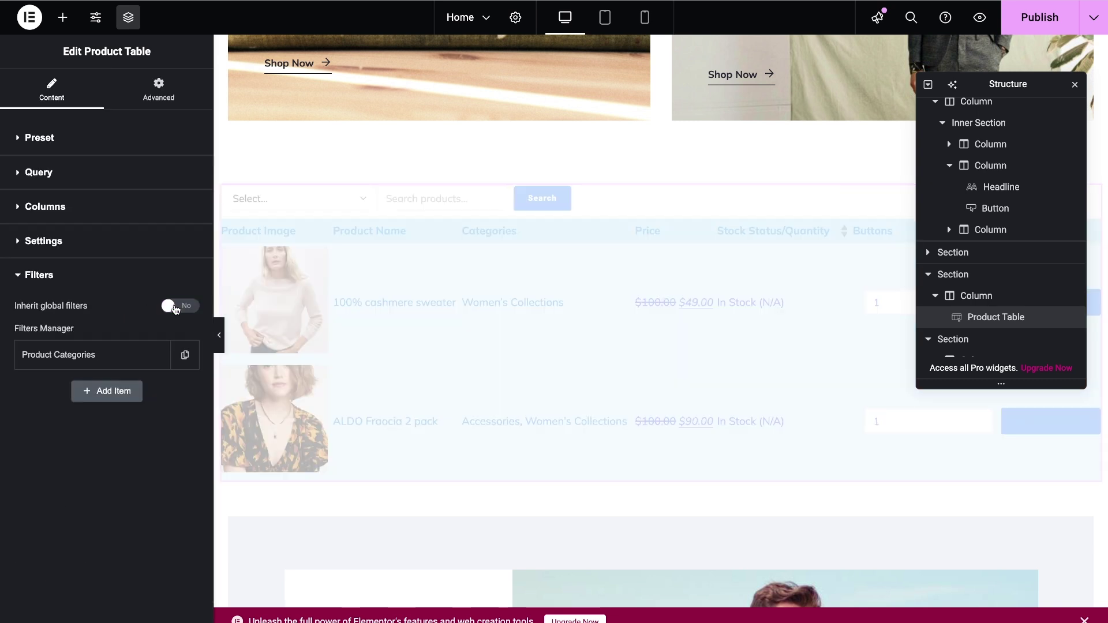
click(95, 358)
click(132, 392)
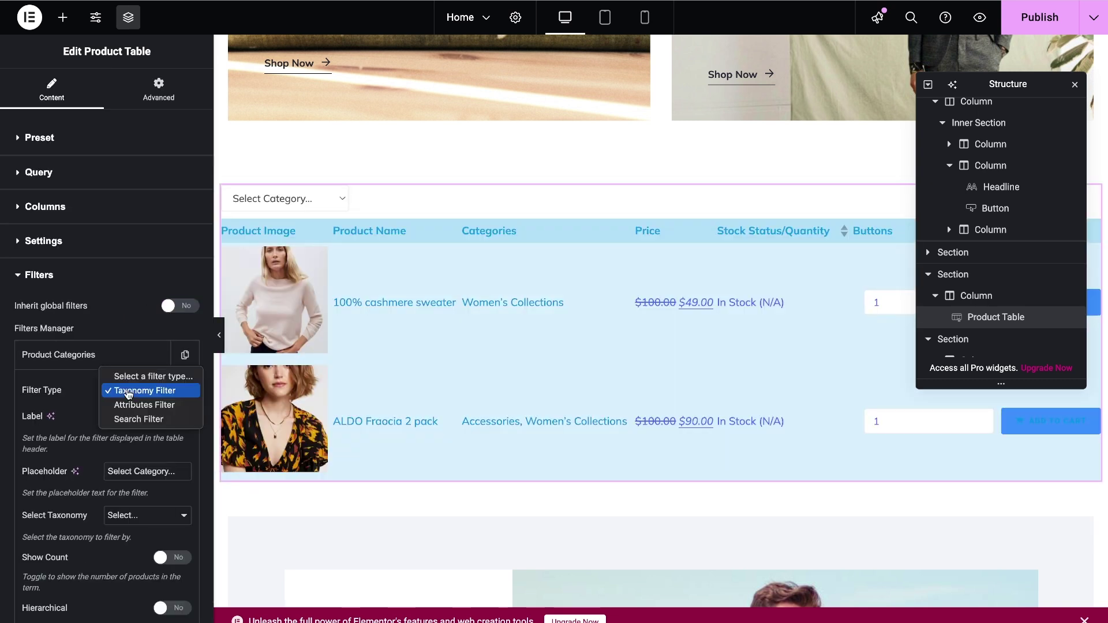
click(119, 343)
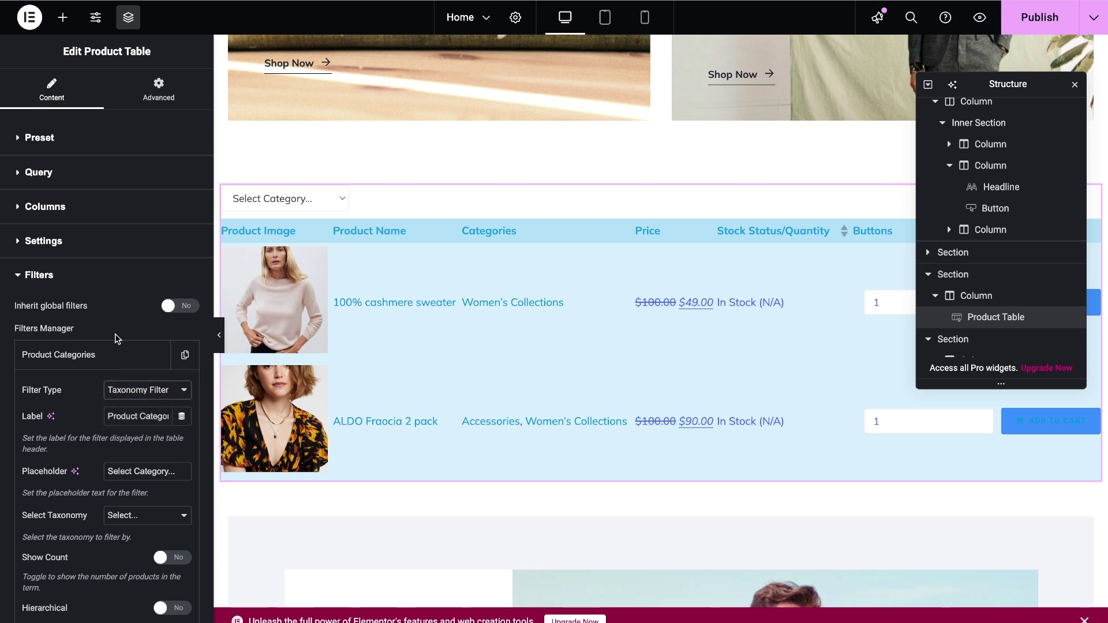
click(179, 307)
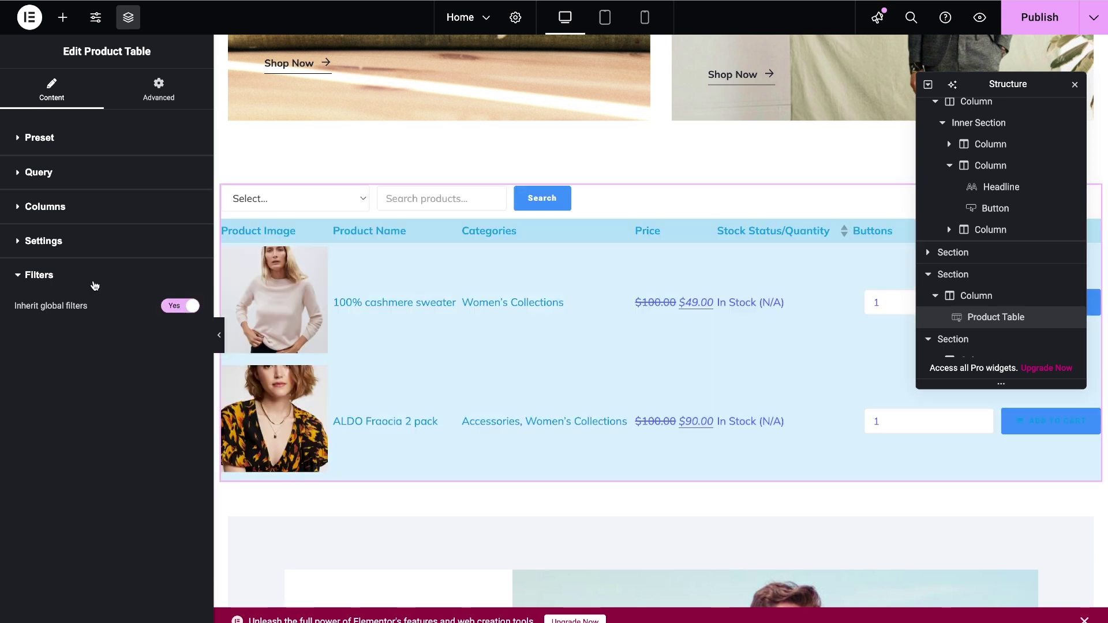
click(94, 281)
click(1040, 18)
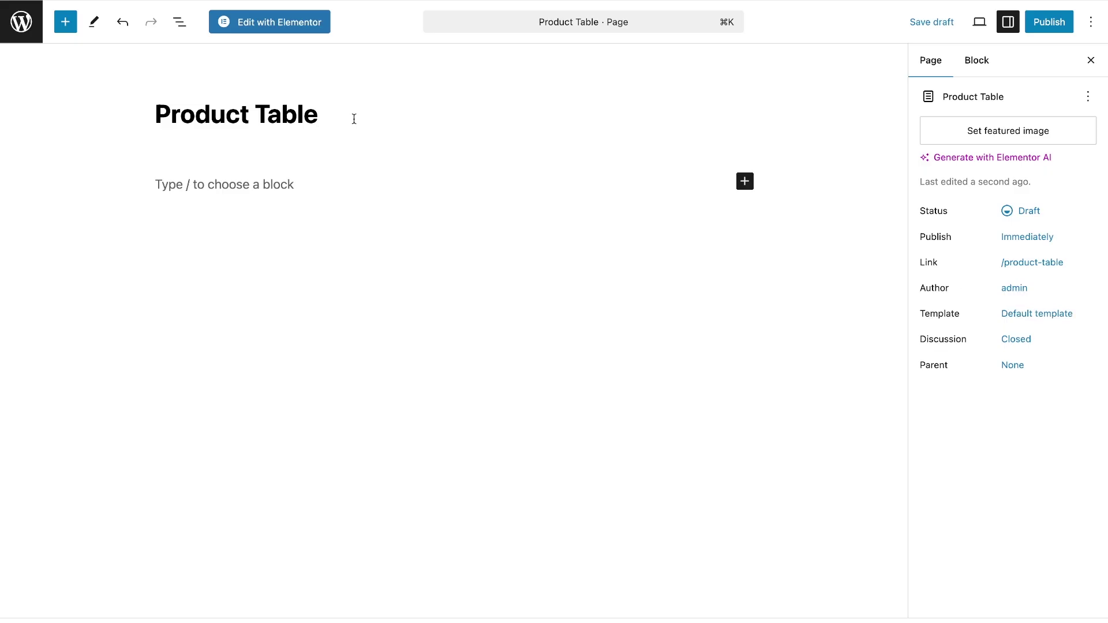
Step: Search blocks for 'table' and insert the Product Table block
click(66, 21)
click(99, 104)
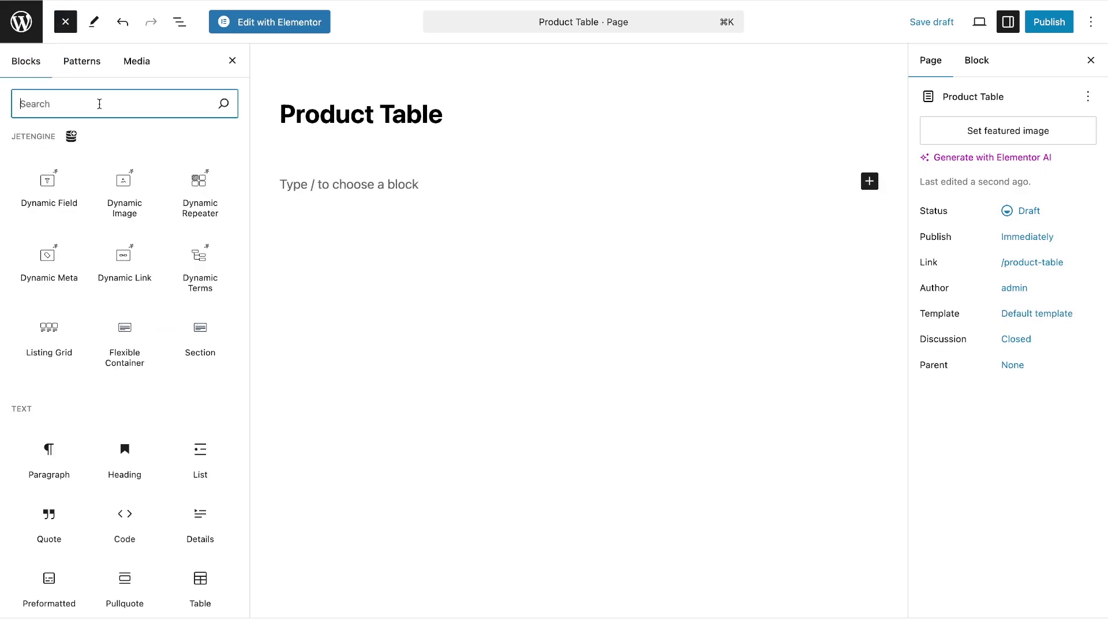
text(table)
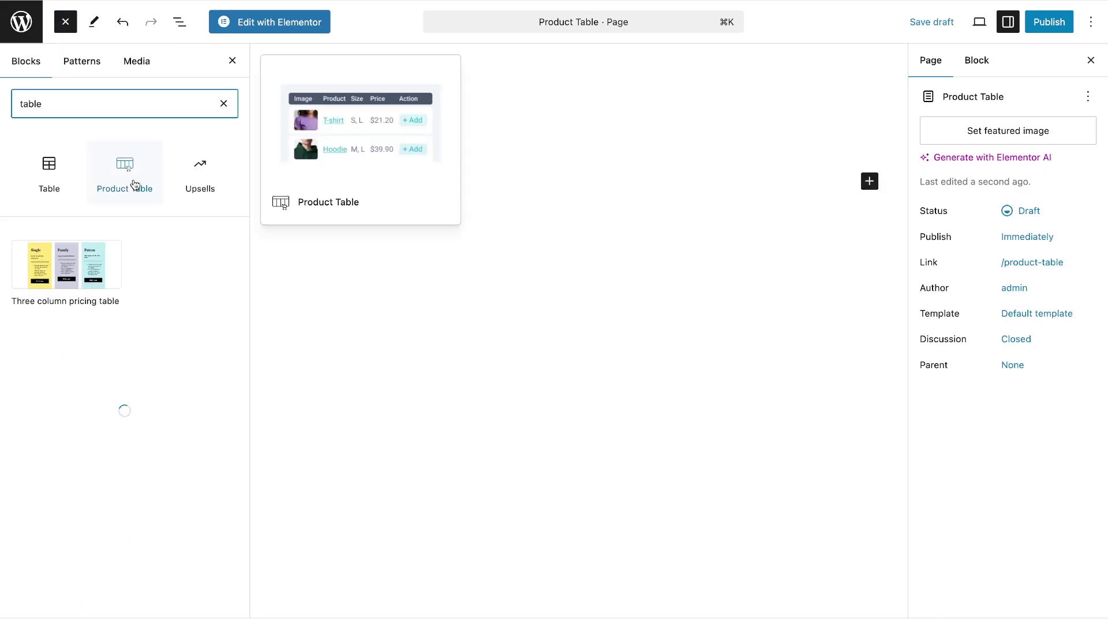
click(126, 174)
Step: Open Setup Table and browse its Columns, Settings and Filters tabs
click(948, 168)
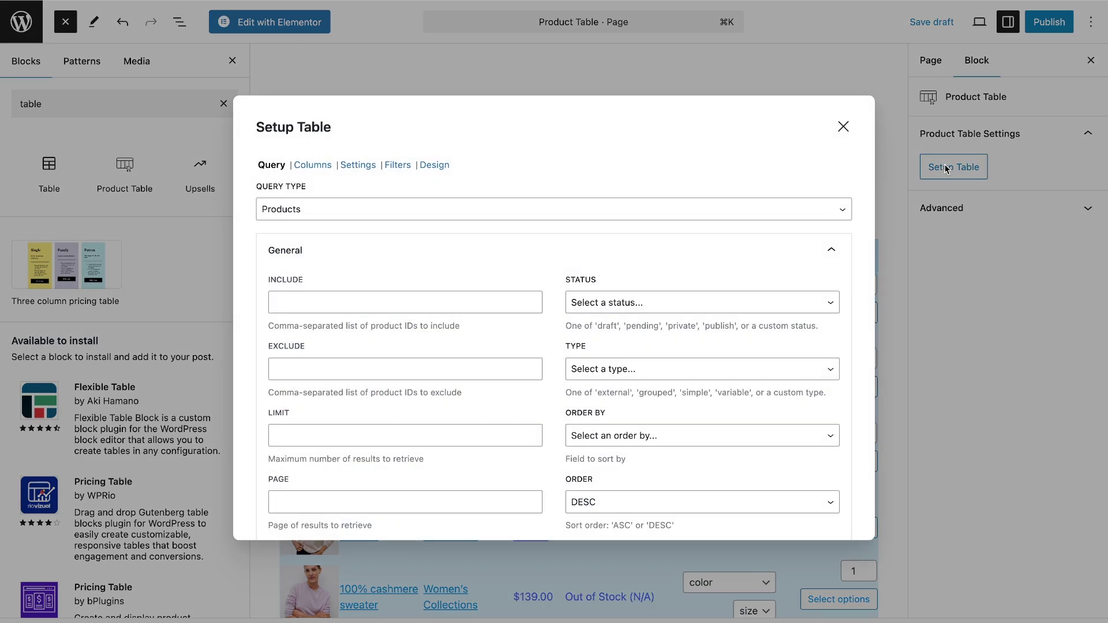
scroll(712, 292, down, 5)
scroll(714, 291, up, 2)
scroll(714, 292, up, 3)
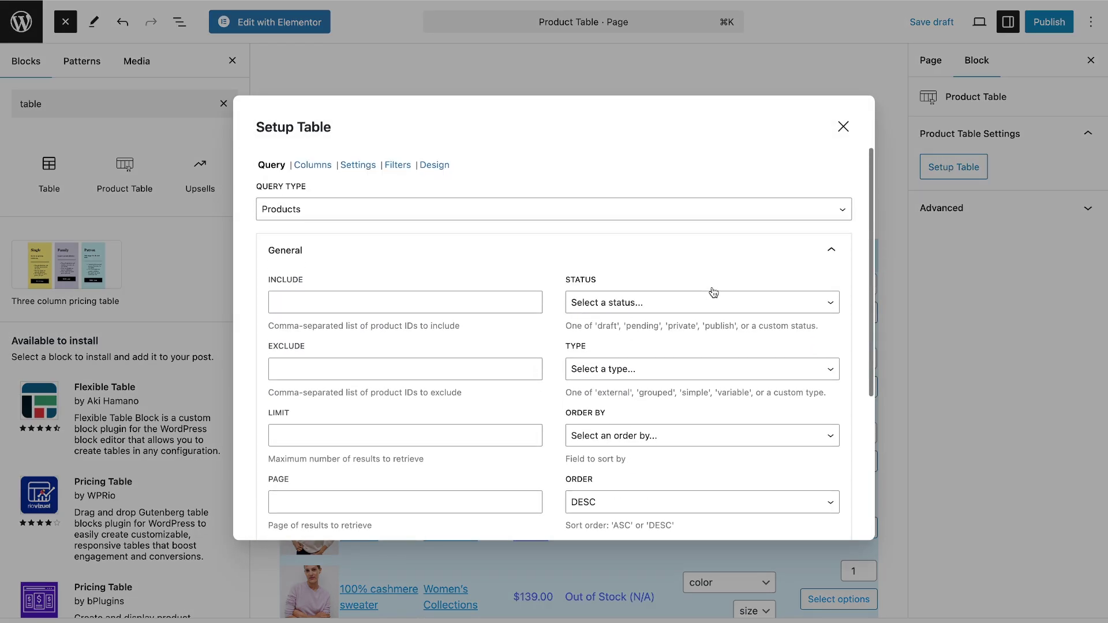
click(317, 165)
click(357, 168)
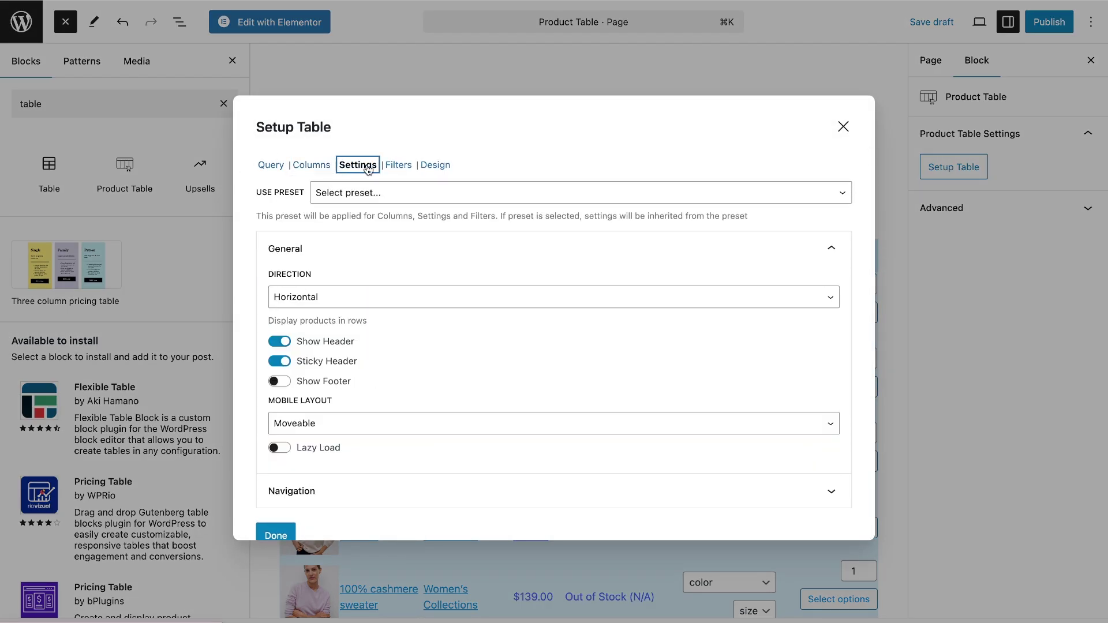
click(404, 166)
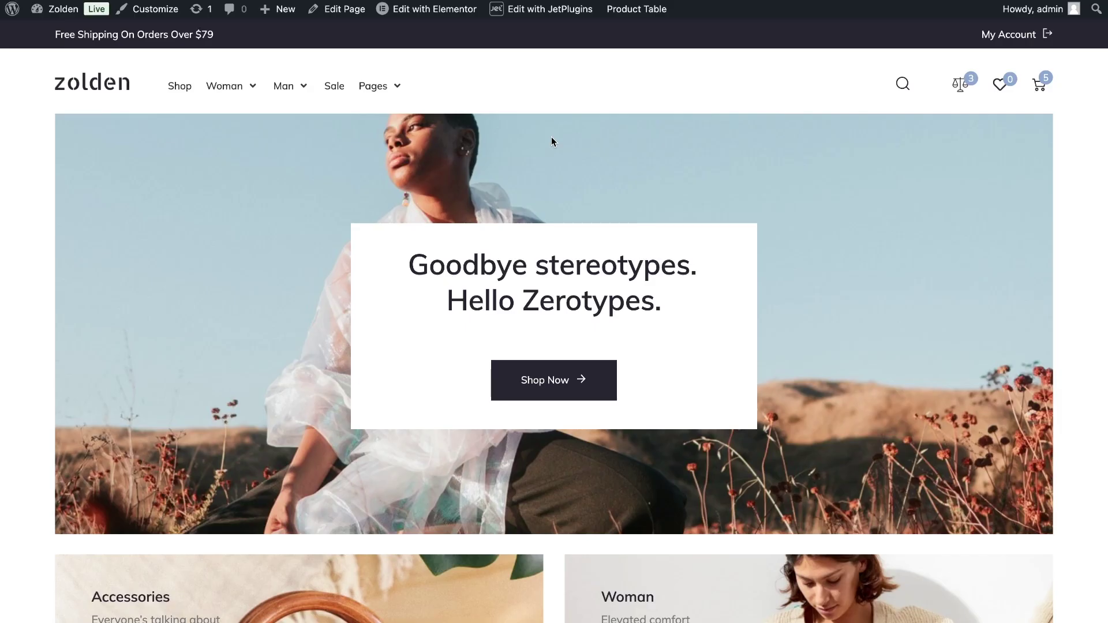
Step: Scroll to the storefront product table and locate the $50.00 handbag
scroll(552, 142, down, 6)
scroll(551, 142, down, 8)
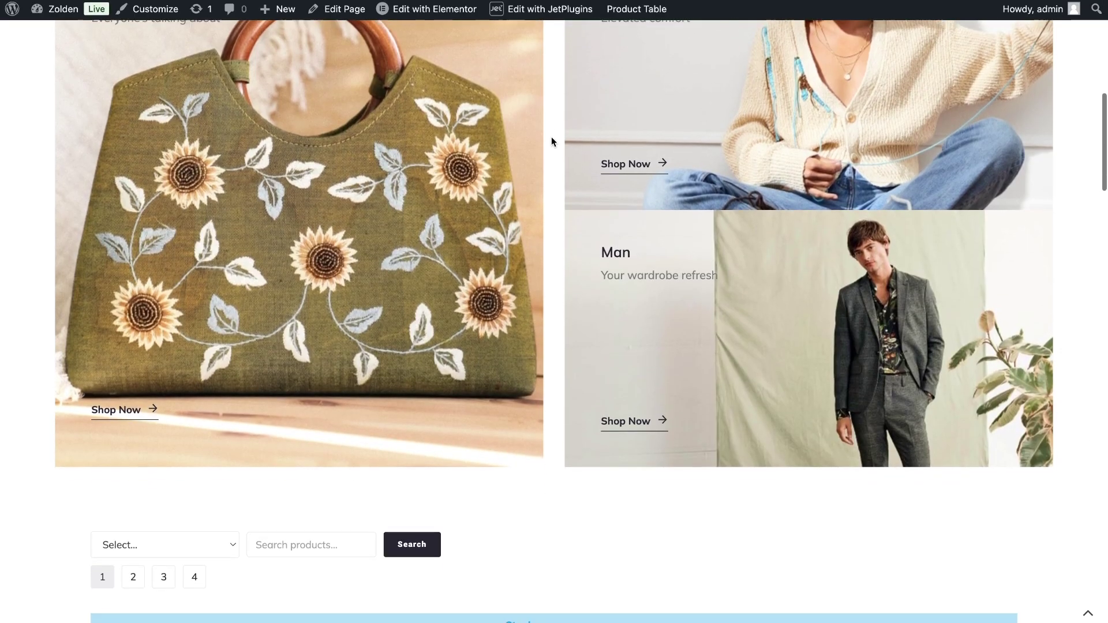
scroll(552, 141, down, 1)
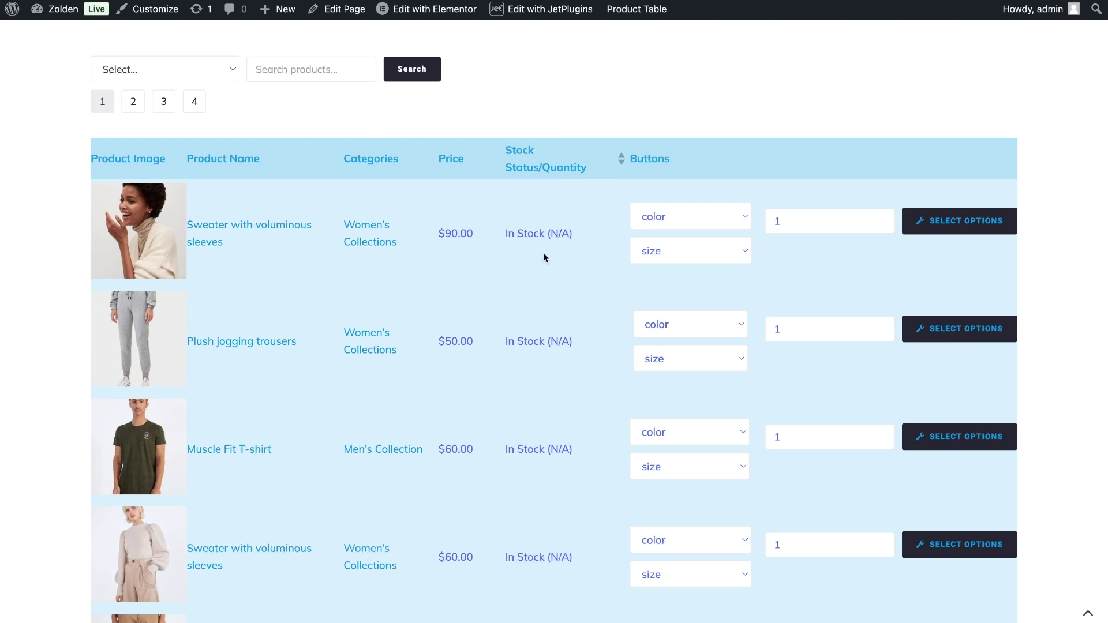
click(265, 230)
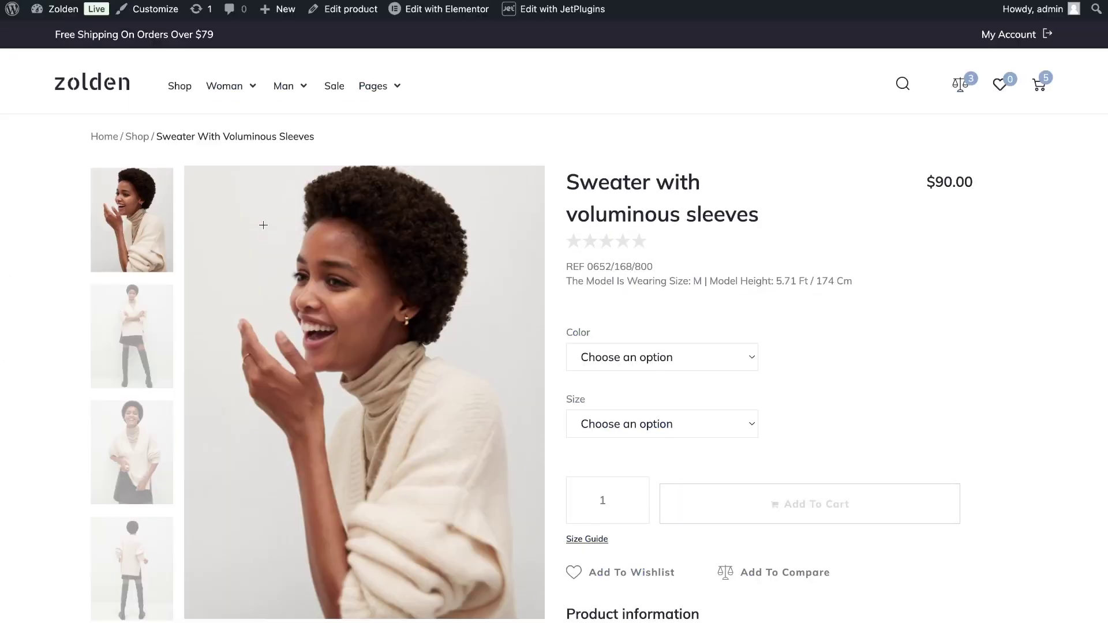
scroll(264, 225, left, 5)
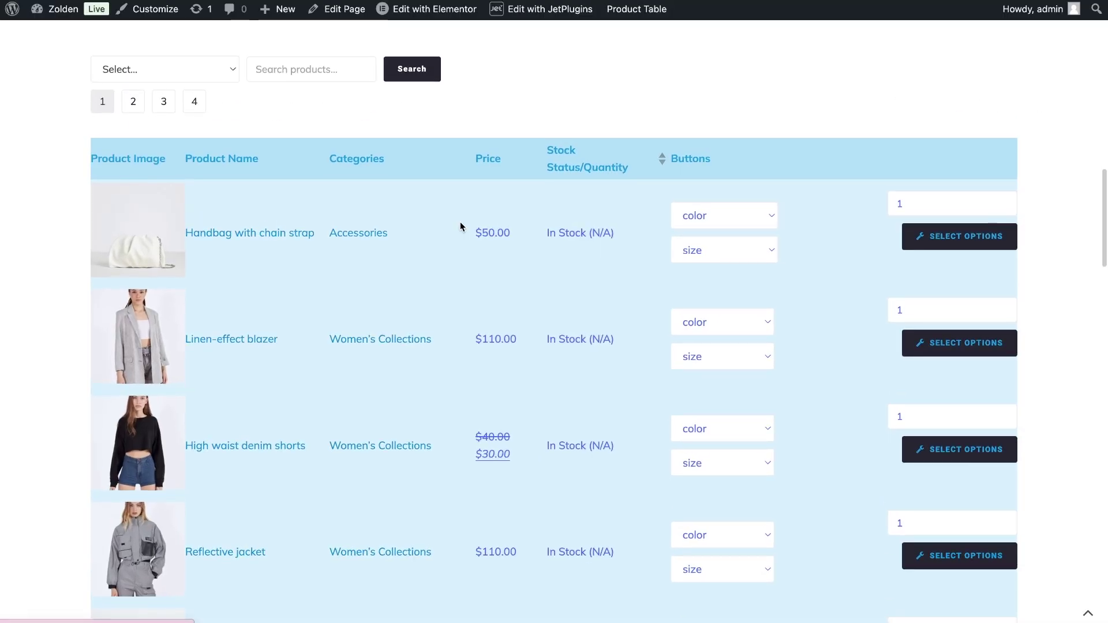
drag(476, 226, 517, 234)
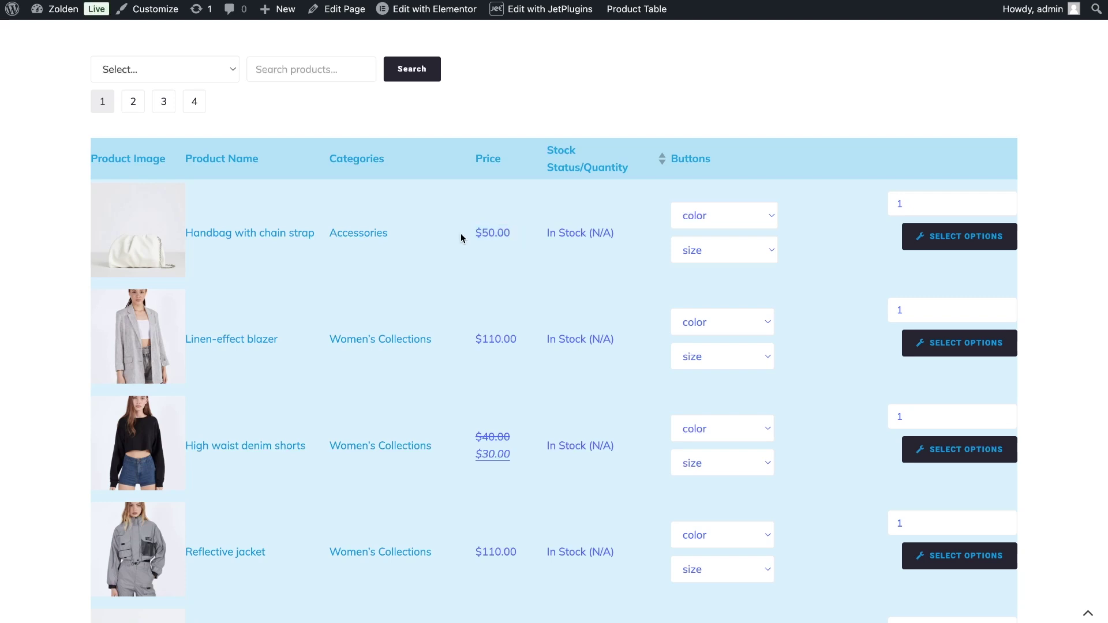
Step: Add four White, size M handbags with chain strap to the cart
click(697, 224)
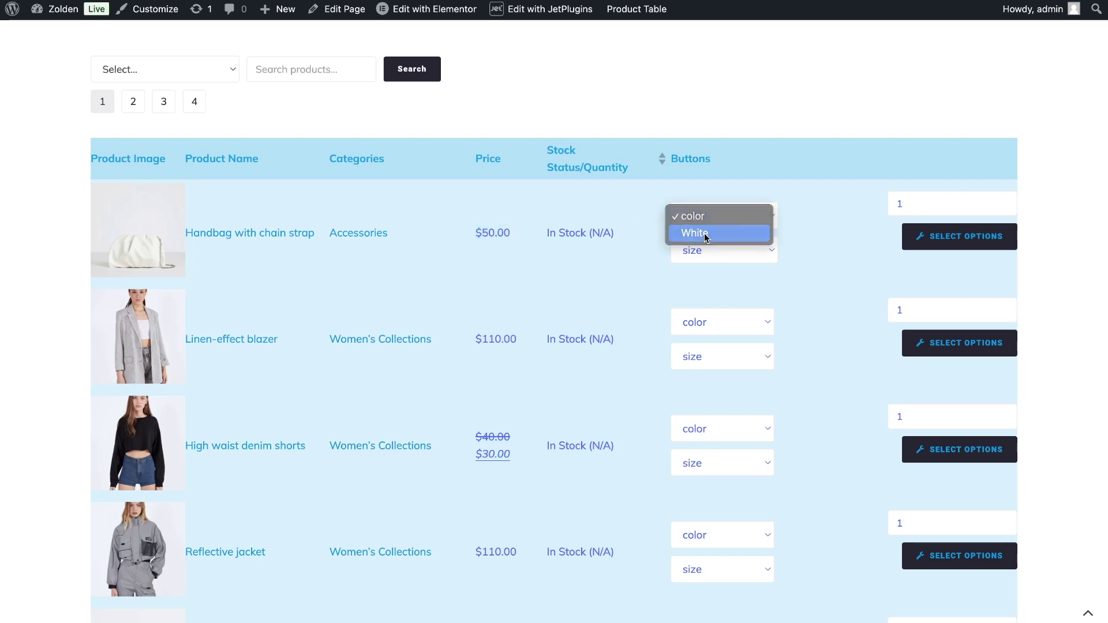
click(705, 233)
click(715, 250)
click(723, 285)
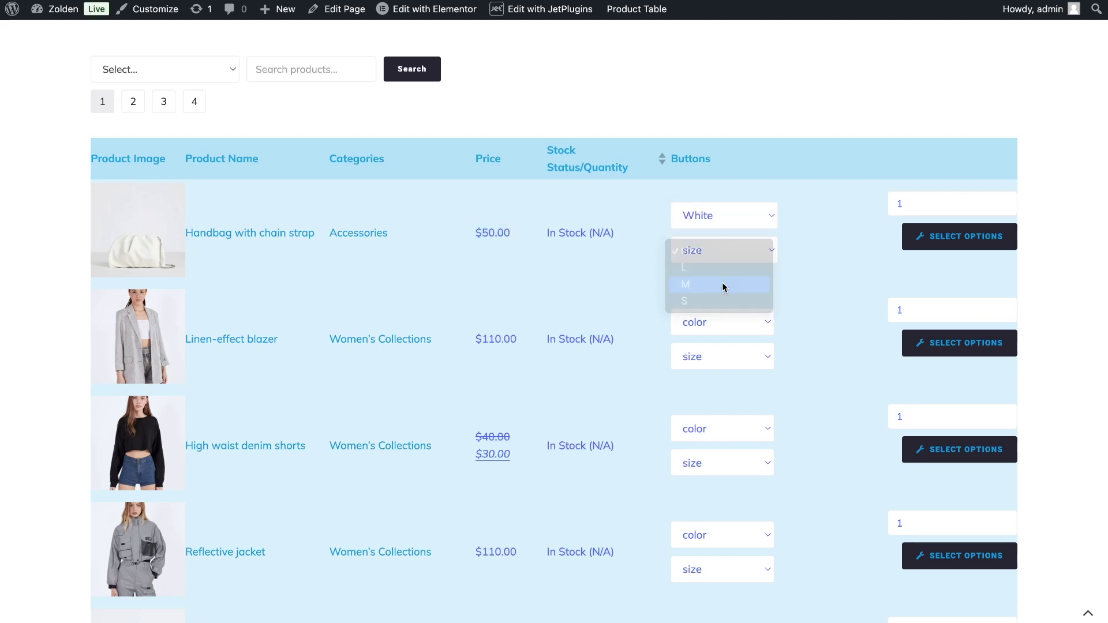
click(1003, 211)
click(1004, 210)
click(1004, 210)
click(935, 253)
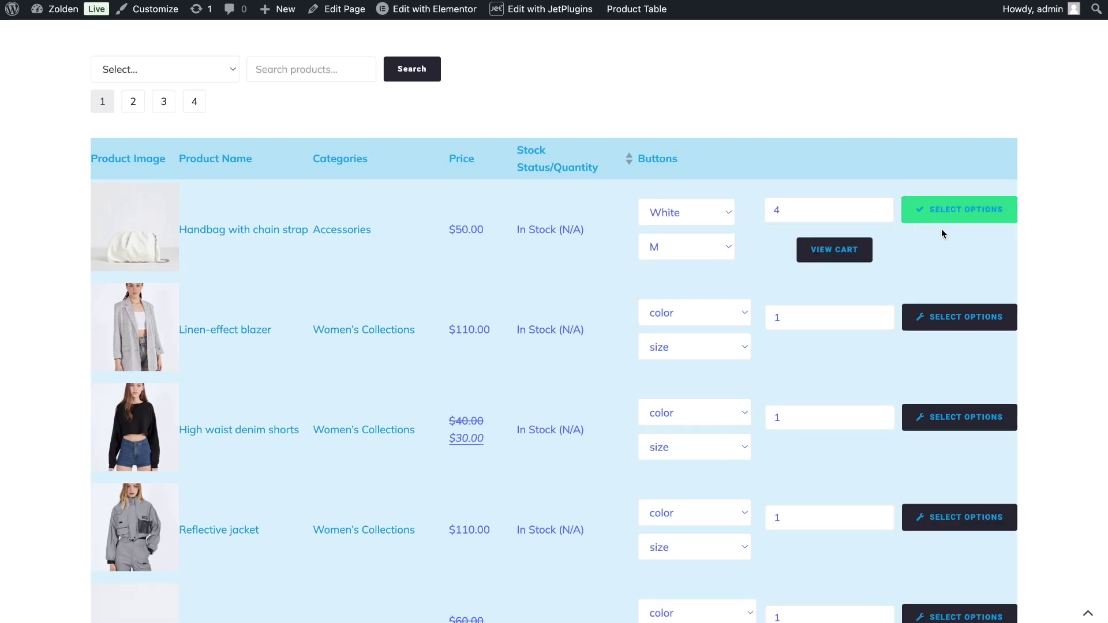
Step: Open the cart and check the White, M handbag variation
click(844, 255)
scroll(320, 128, down, 7)
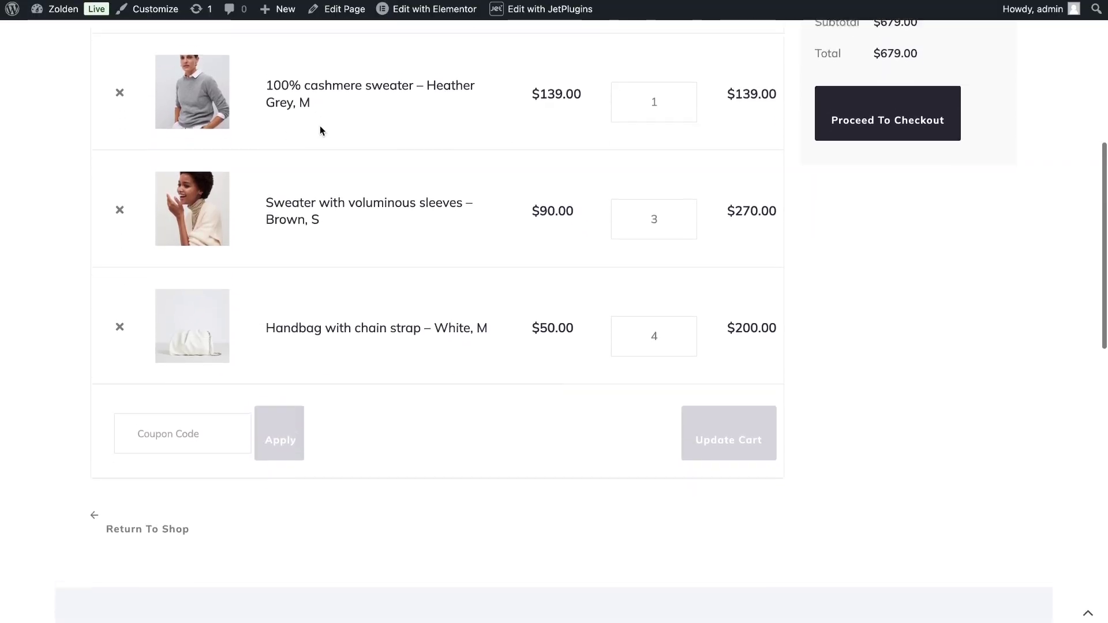
scroll(320, 130, down, 1)
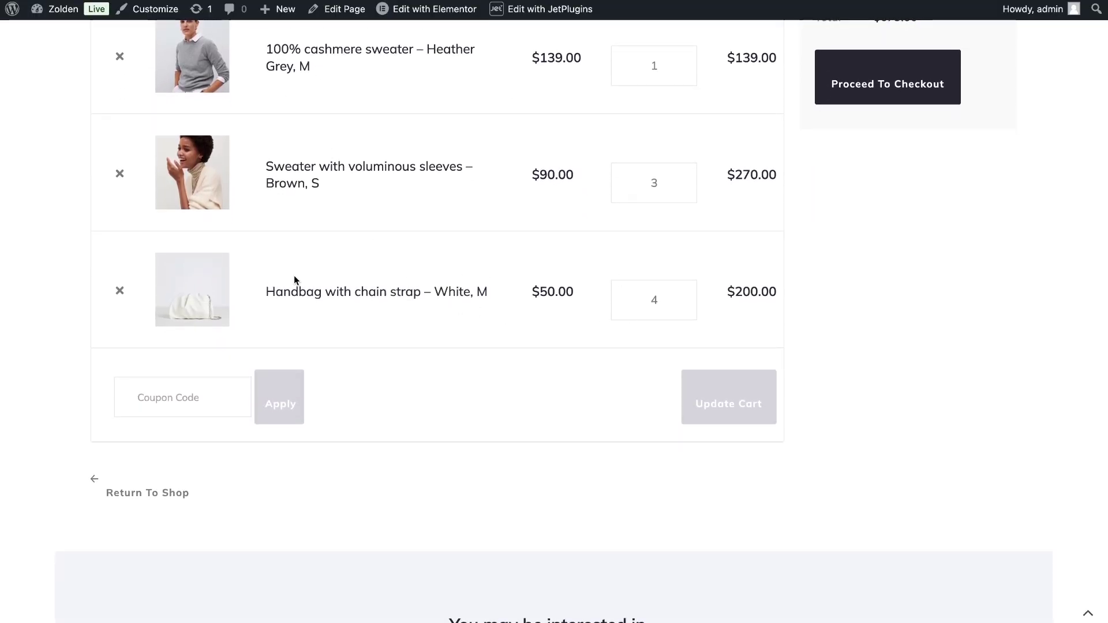
drag(492, 293, 438, 294)
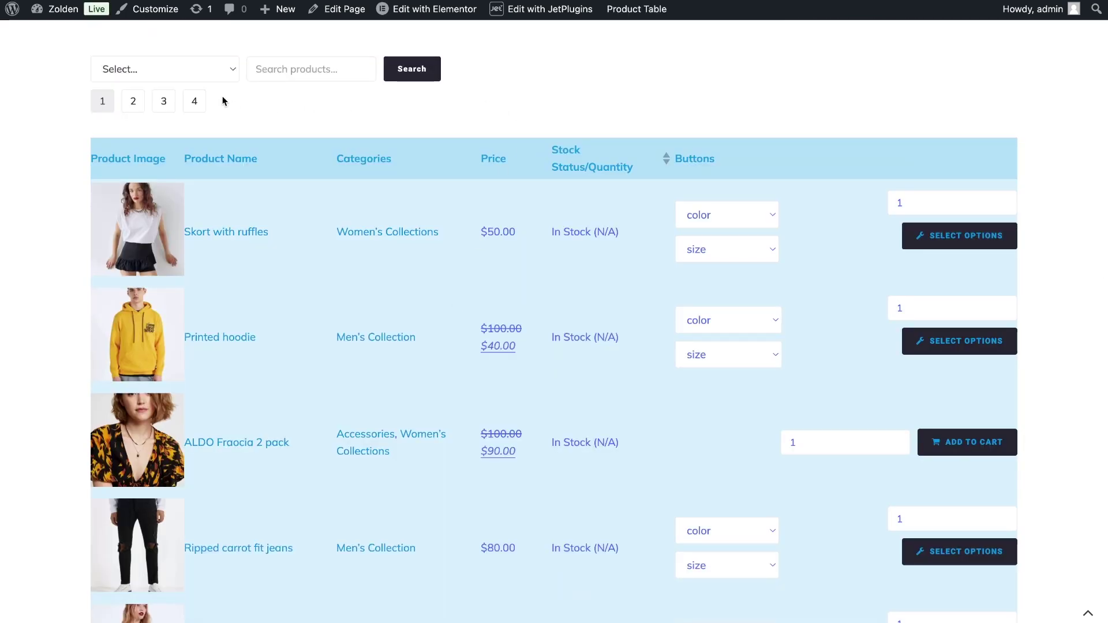
Step: Filter the product table to Accessories and search for 'heart'
click(211, 78)
click(206, 86)
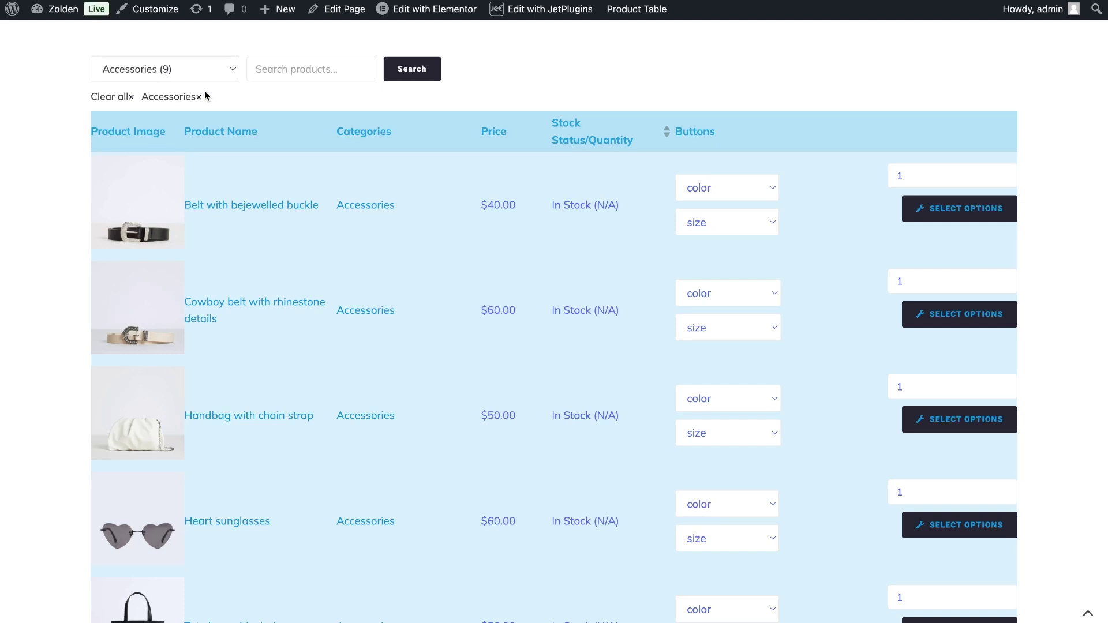
click(296, 69)
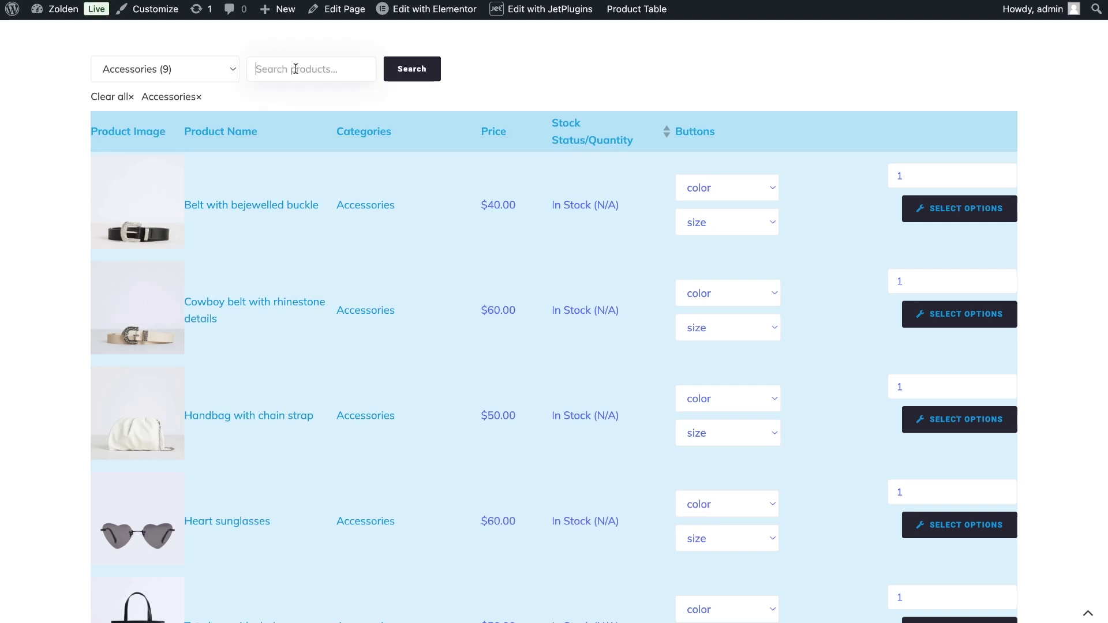
text(heart)
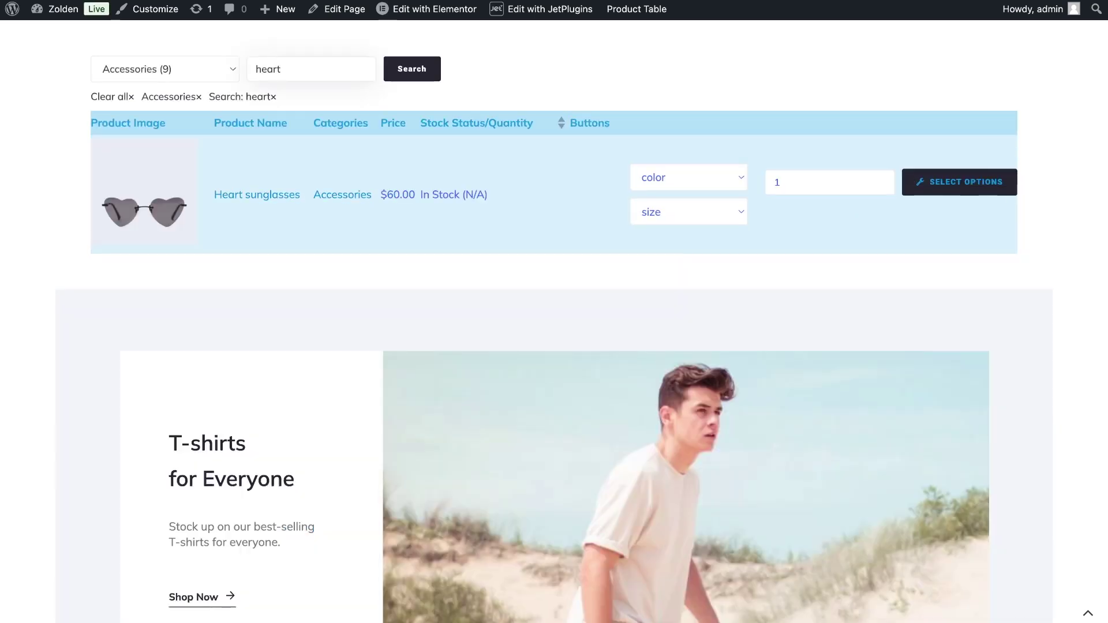
Step: Clear all filters, then show page 3 and then page 2 of the products
click(112, 96)
click(163, 109)
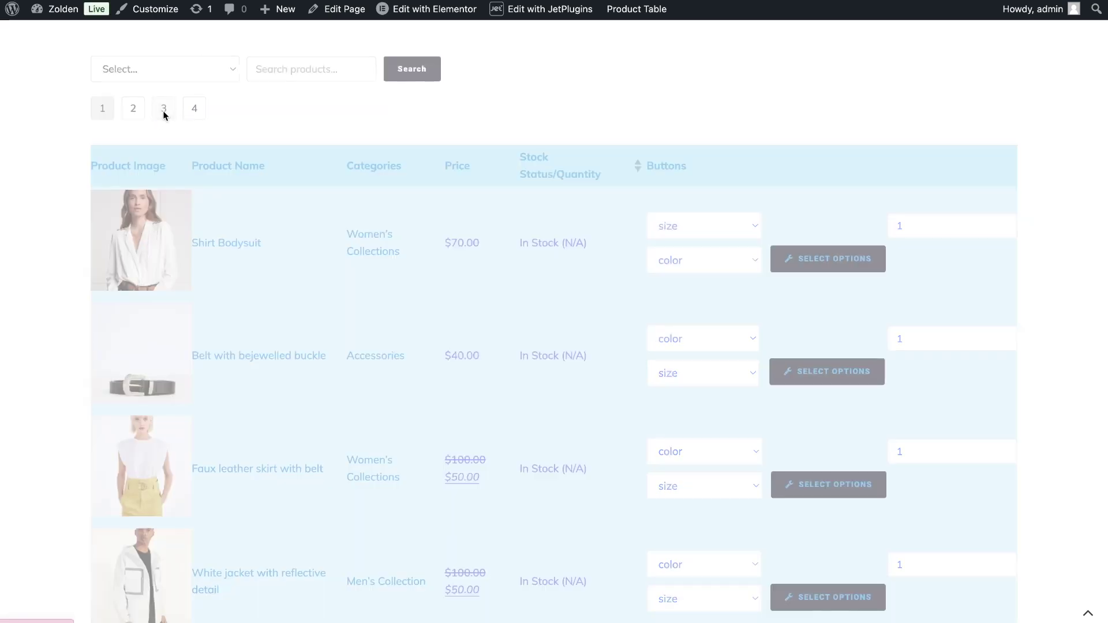
click(134, 110)
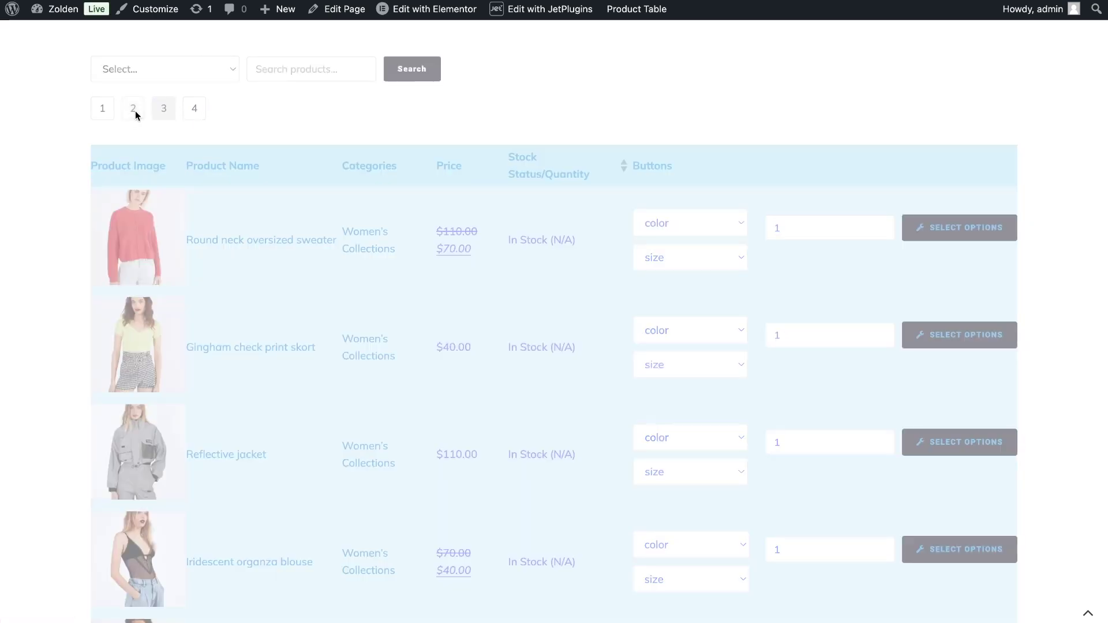